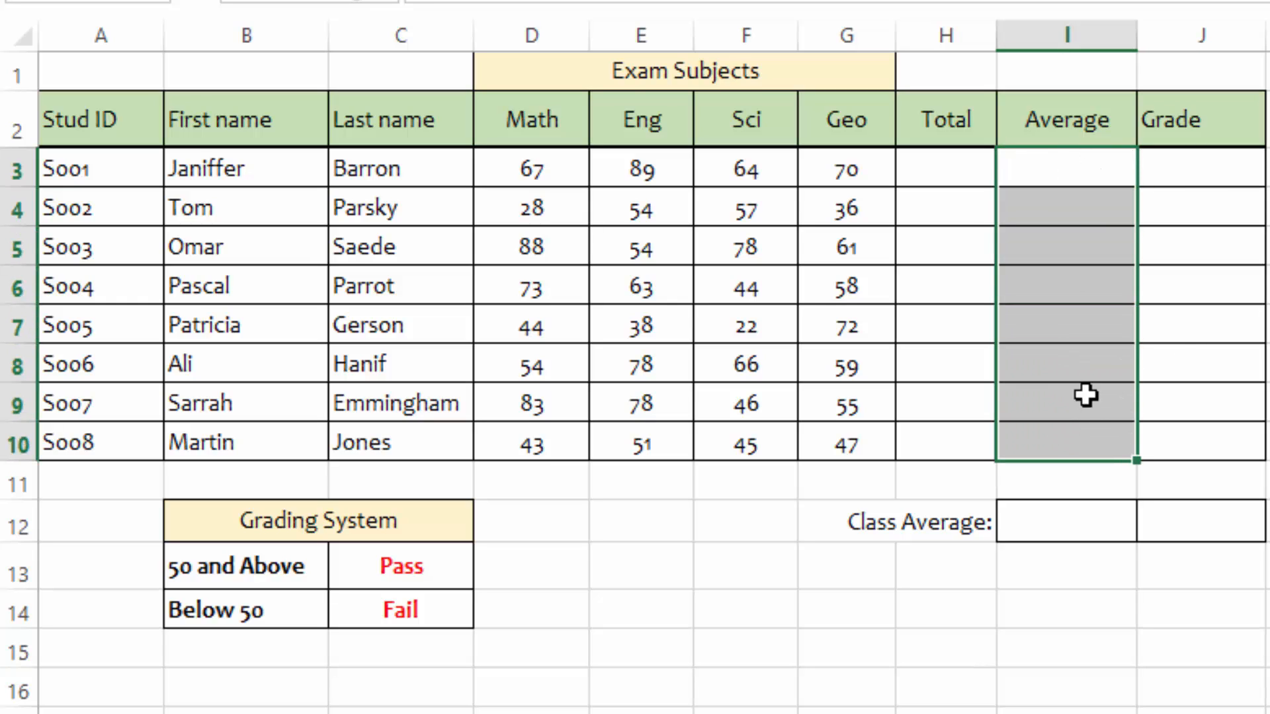
Step: Review the student score table, the empty Average column, the grading system rules and the class average cells
{"action": "left_click", "coordinate": [1268, 119]}
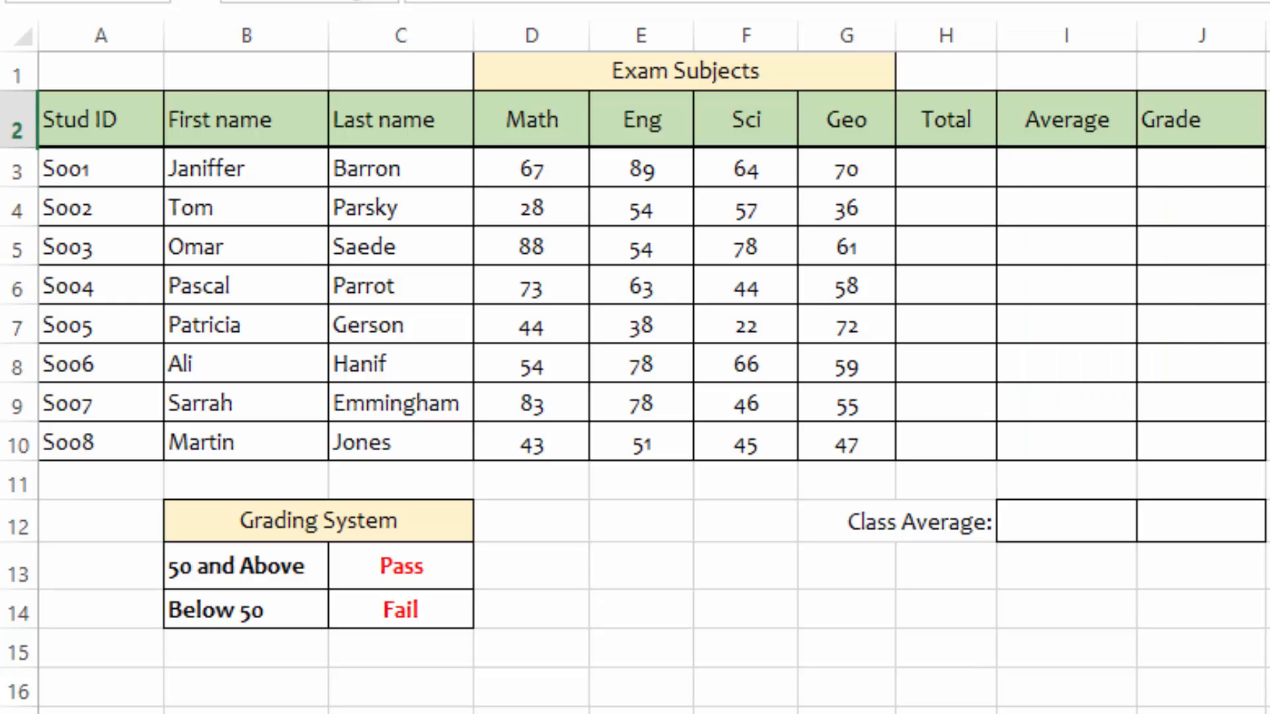
{"action": "left_click", "coordinate": [1060, 168]}
{"action": "left_click", "coordinate": [1269, 173]}
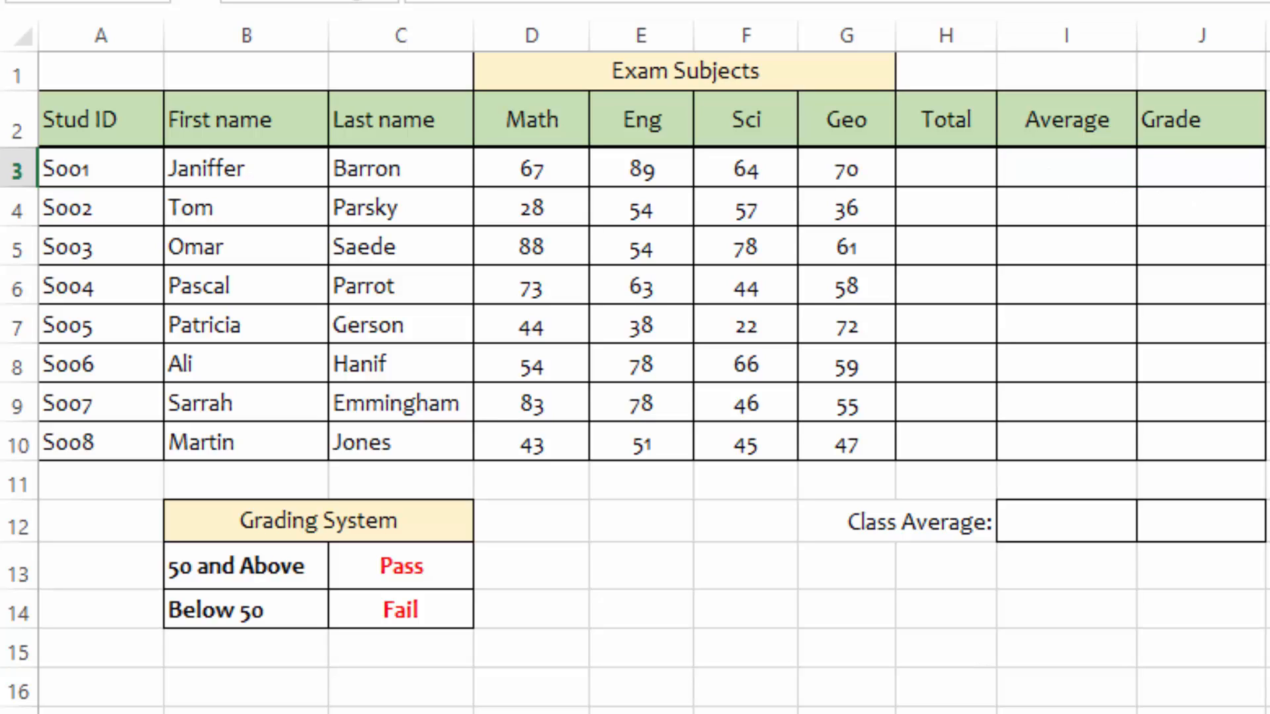
{"action": "left_click_drag", "start_coordinate": [1182, 169], "coordinate": [1185, 449]}
{"action": "left_click", "coordinate": [1269, 246]}
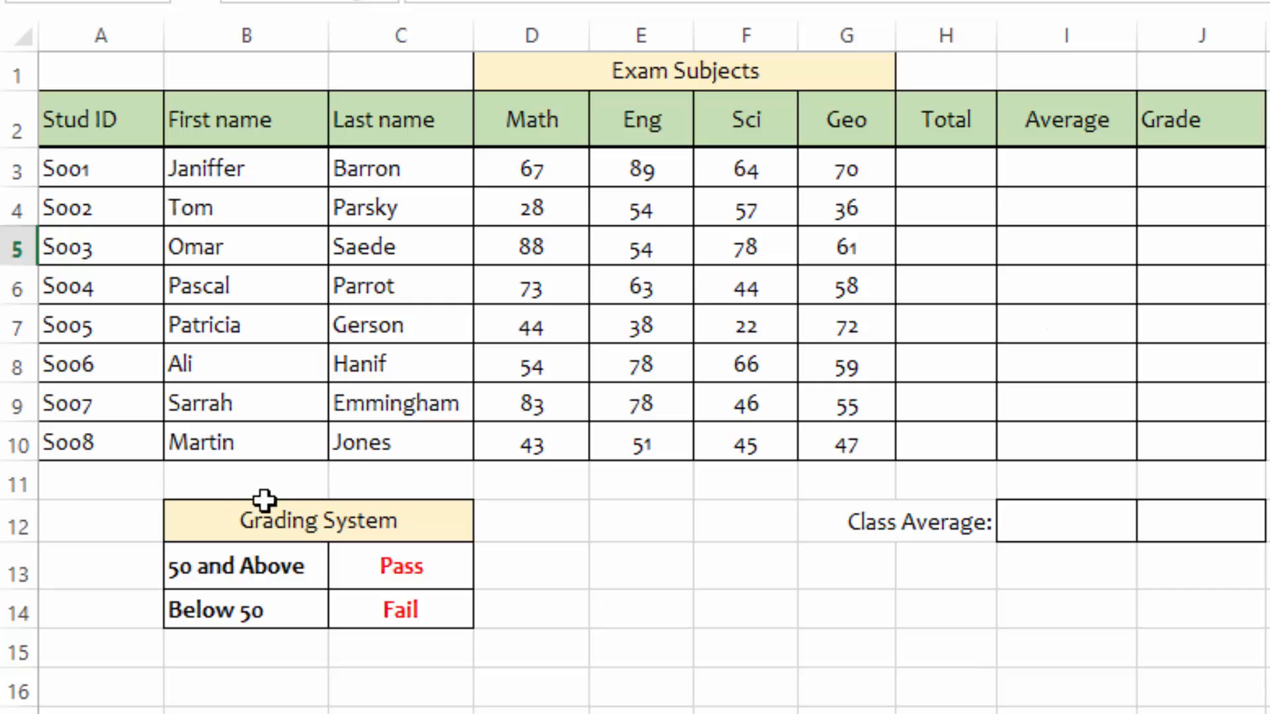
{"action": "left_click_drag", "start_coordinate": [264, 500], "coordinate": [404, 595]}
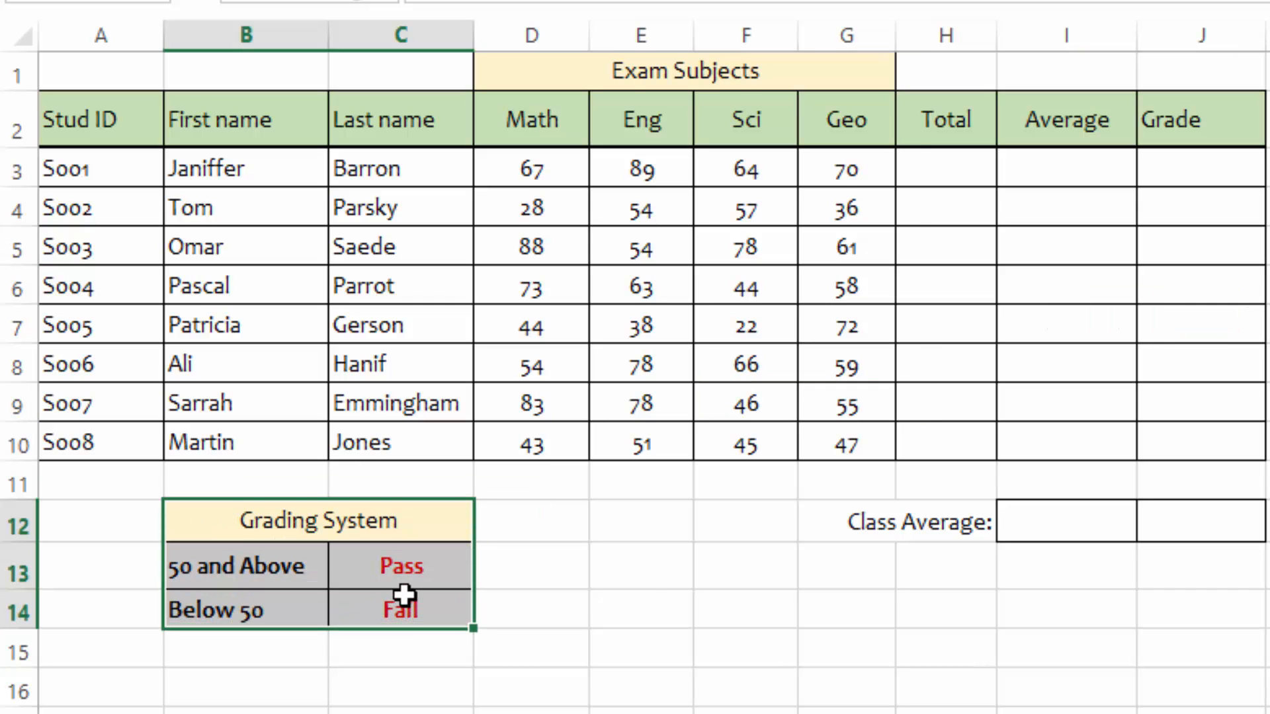
{"action": "left_click", "coordinate": [632, 577]}
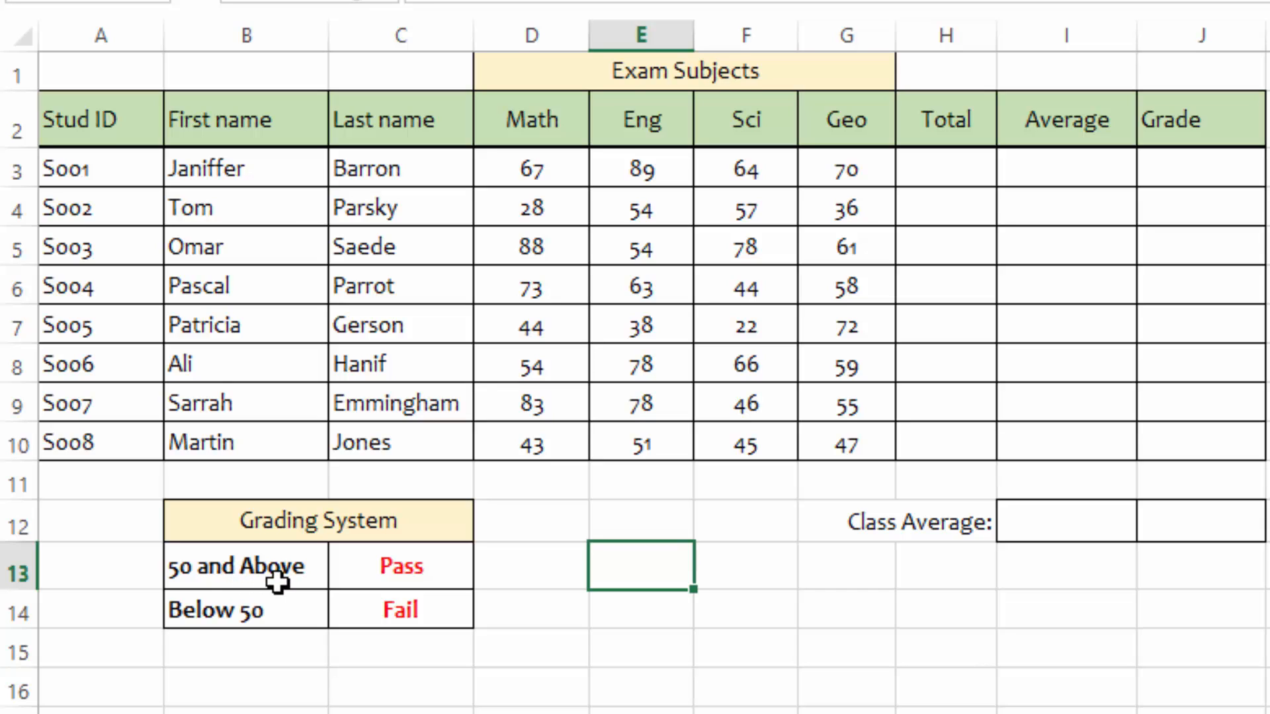
{"action": "left_click", "coordinate": [237, 565]}
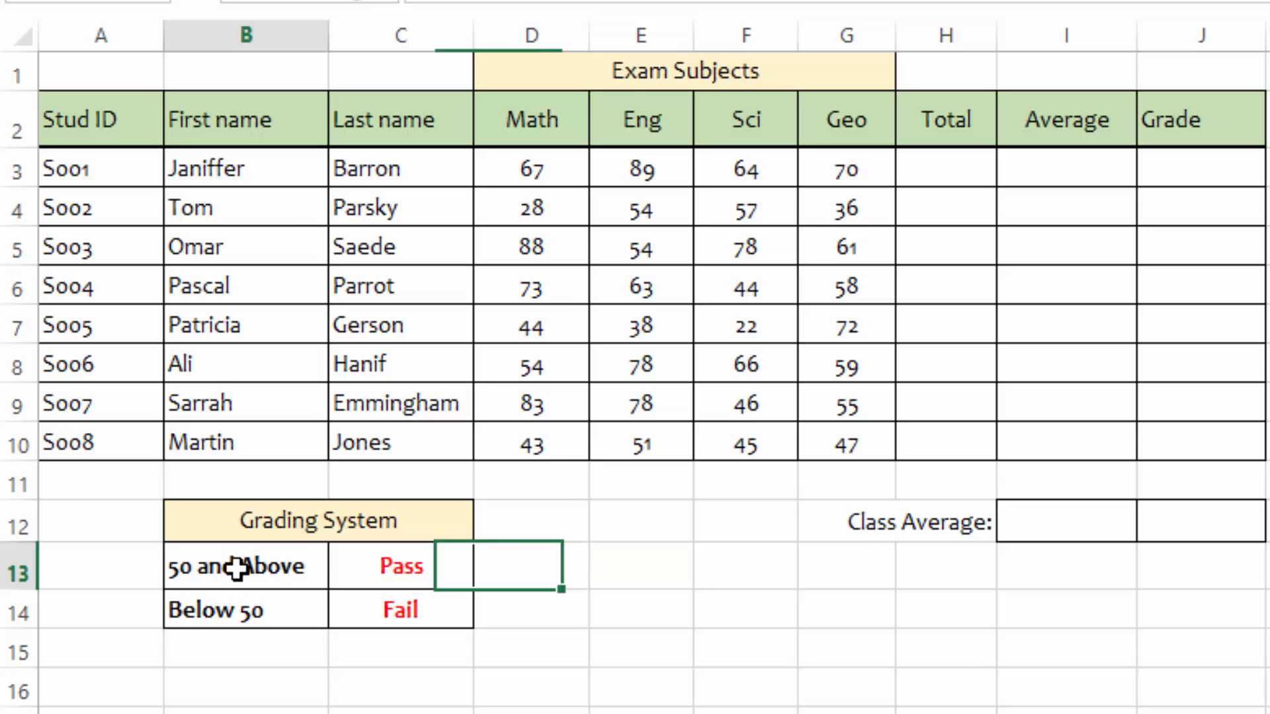
{"action": "left_click", "coordinate": [394, 570]}
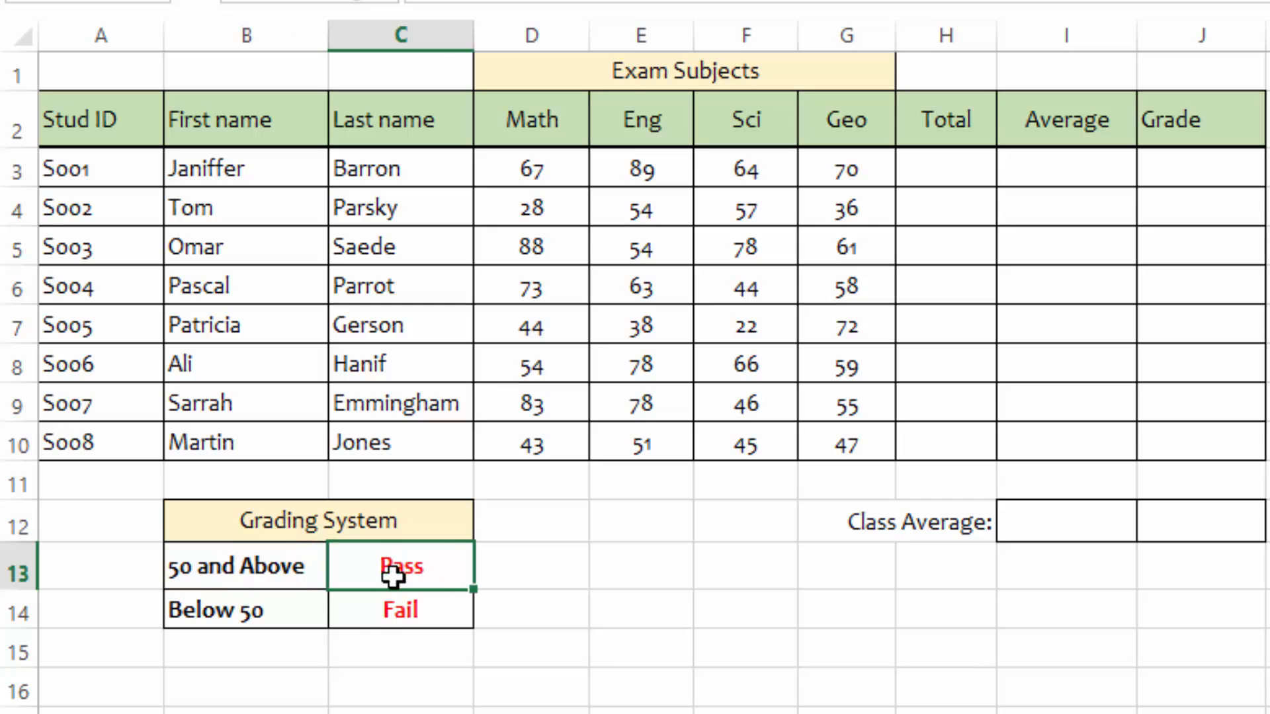
{"action": "left_click", "coordinate": [255, 602]}
{"action": "left_click", "coordinate": [401, 610]}
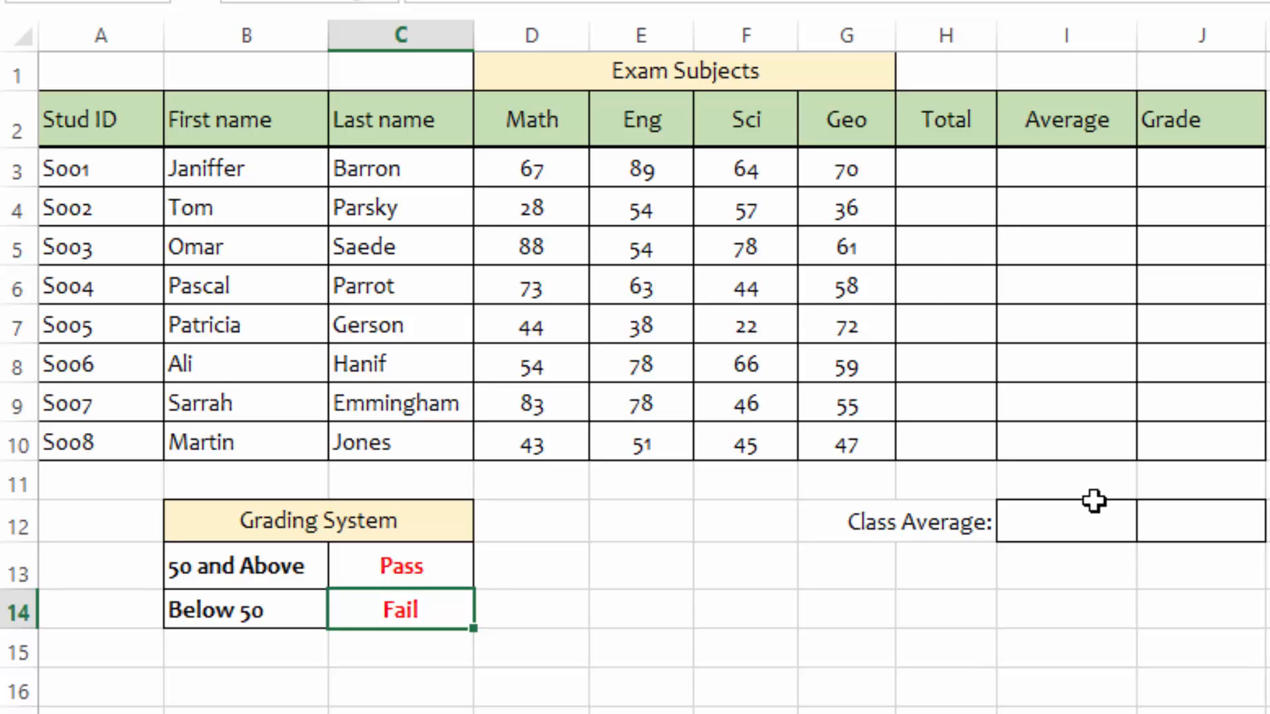
{"action": "left_click", "coordinate": [1054, 523]}
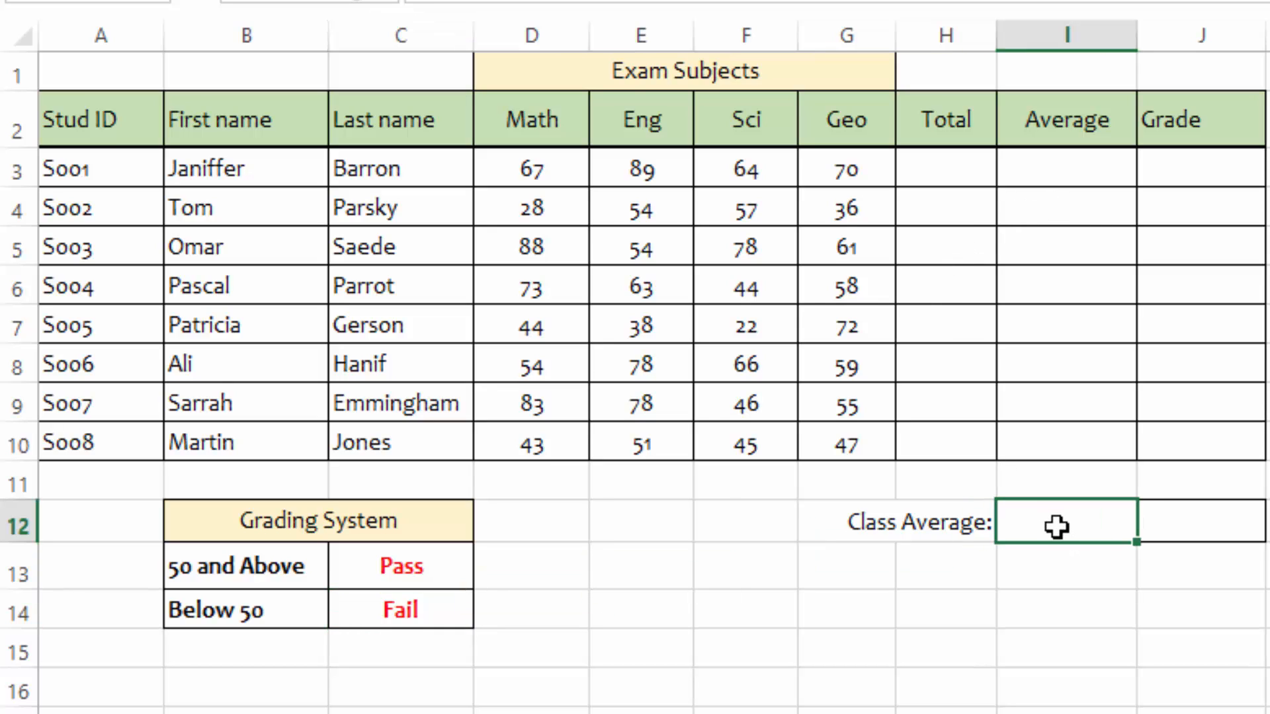
{"action": "left_click_drag", "start_coordinate": [1068, 174], "coordinate": [1080, 442]}
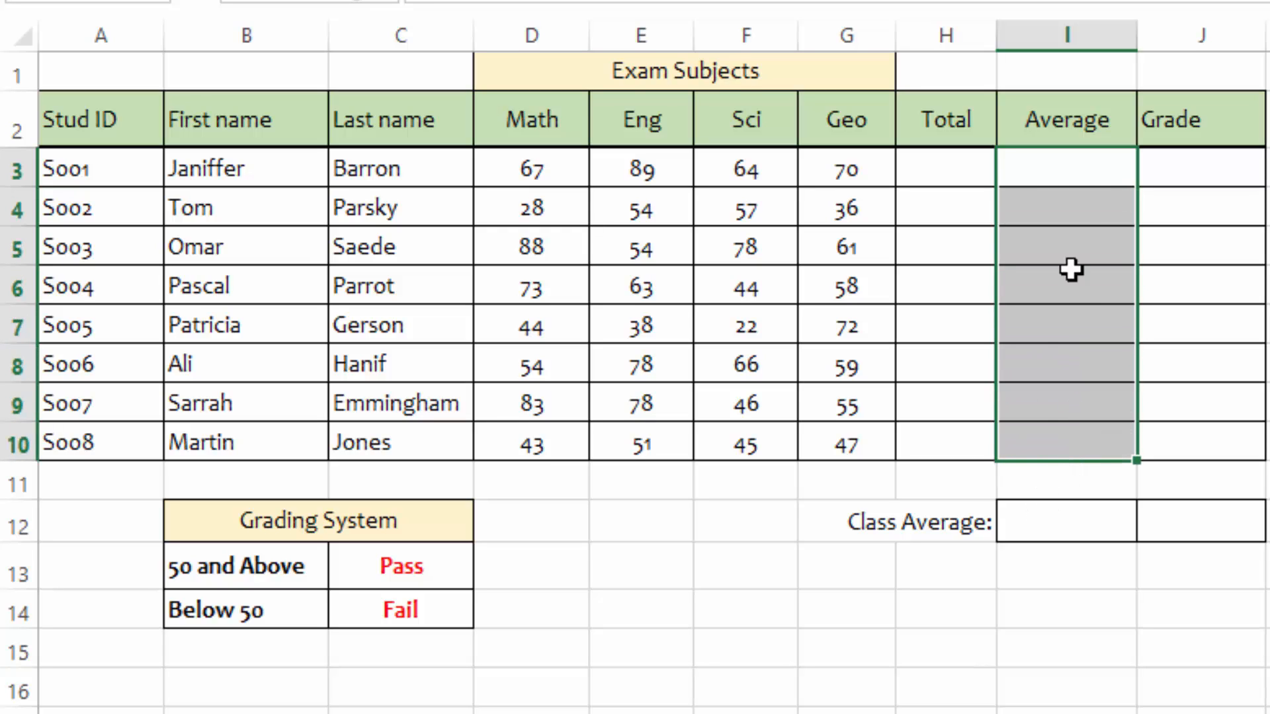
{"action": "left_click_drag", "start_coordinate": [1073, 164], "coordinate": [1078, 450]}
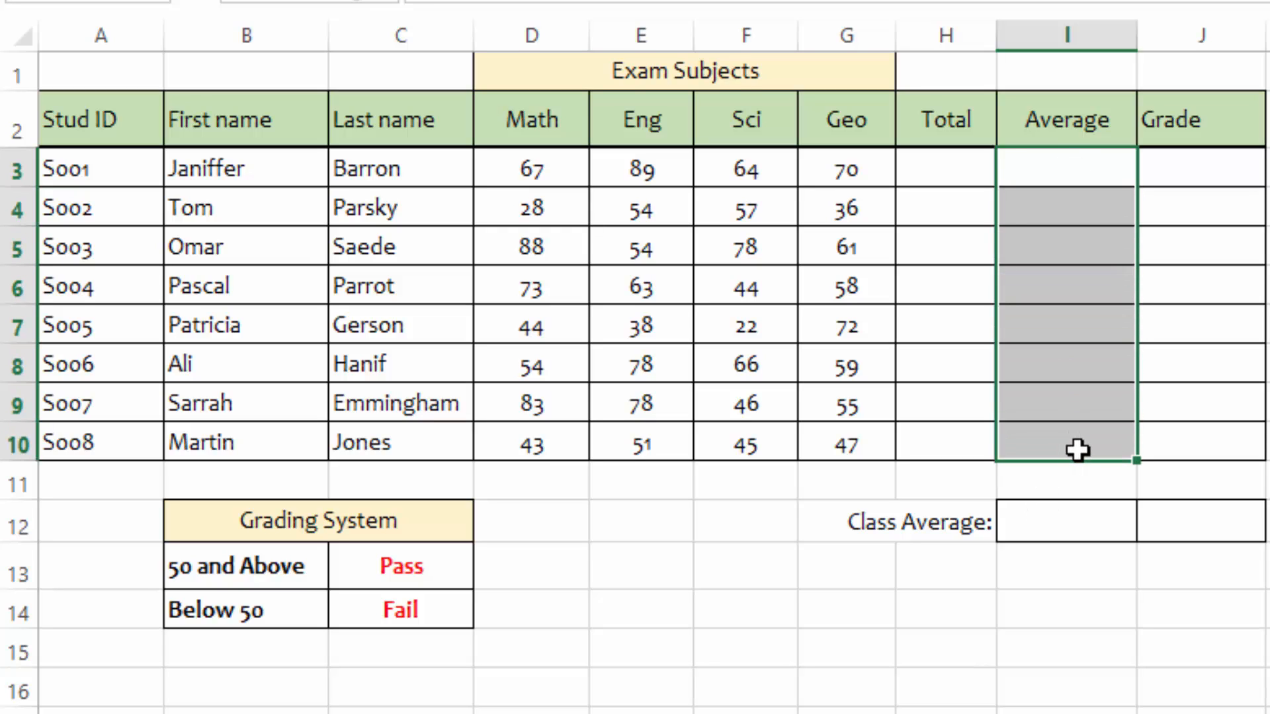
{"action": "left_click", "coordinate": [1065, 519]}
{"action": "left_click", "coordinate": [1204, 527]}
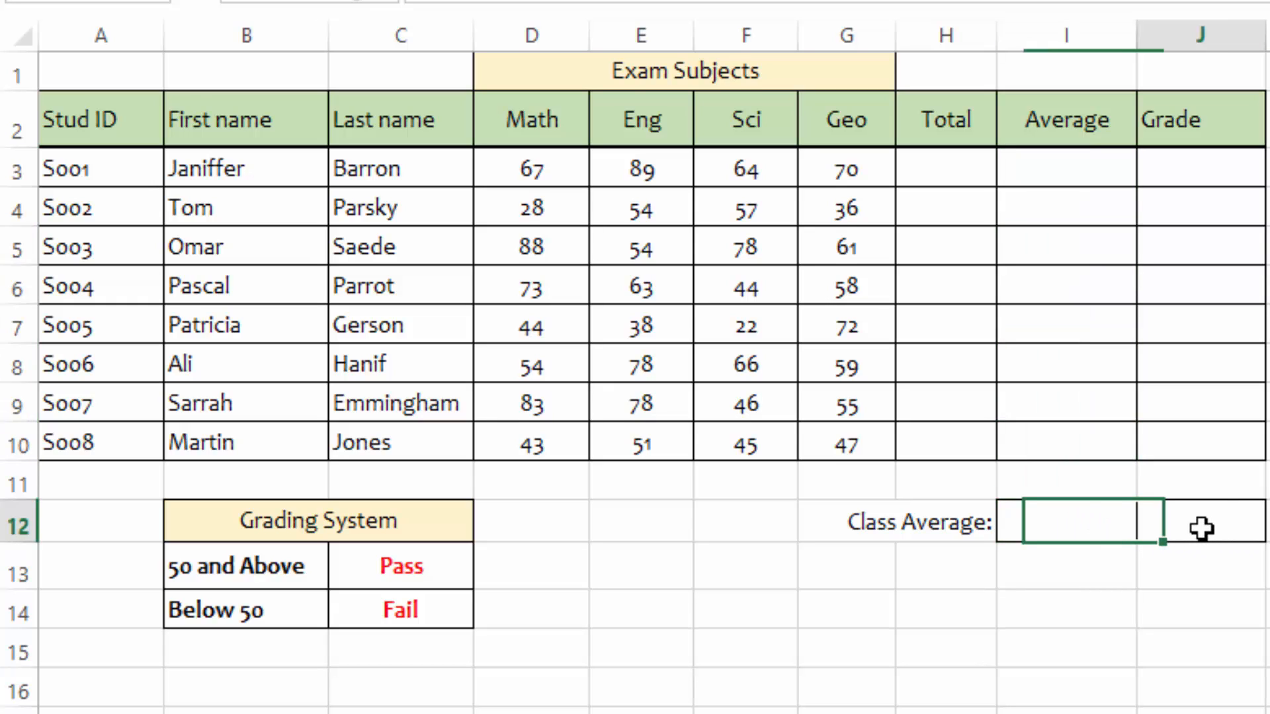
{"action": "left_click", "coordinate": [1268, 483]}
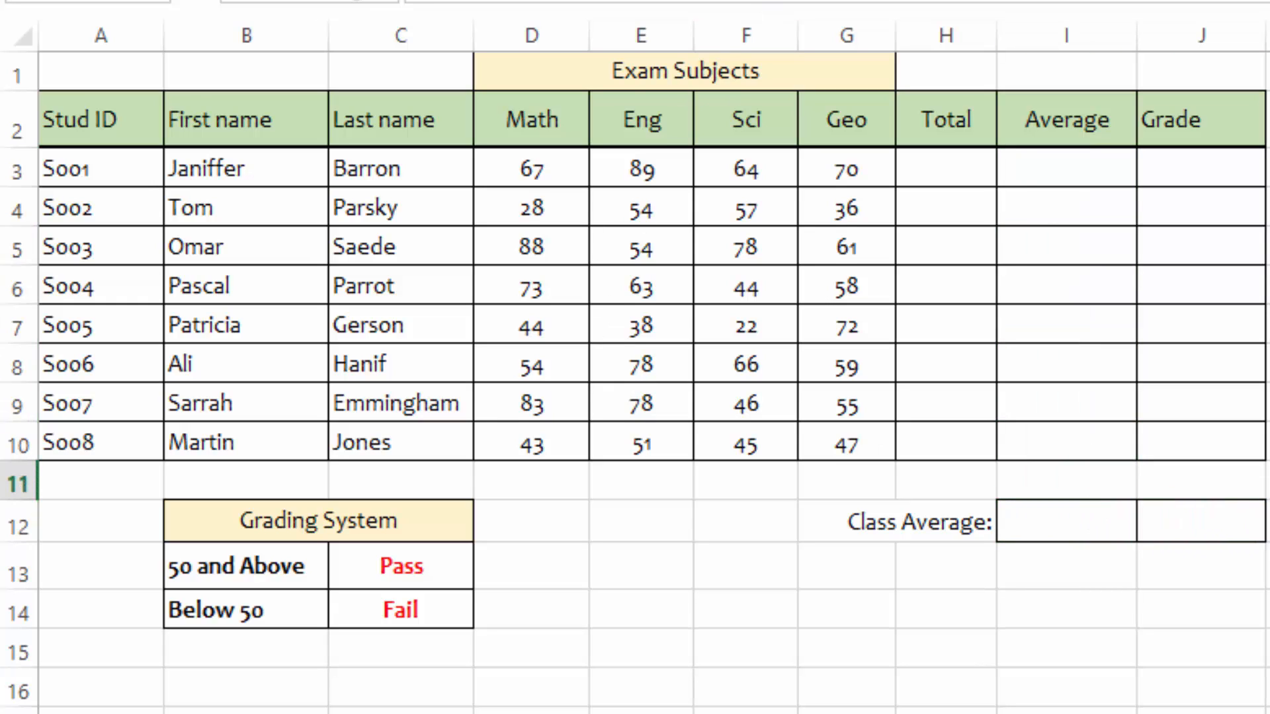
Step: Enter a SUM formula in the first student's Total cell adding the Math to Geo scores D3:G3
{"action": "left_click", "coordinate": [949, 167]}
{"action": "type", "text": "=s"}
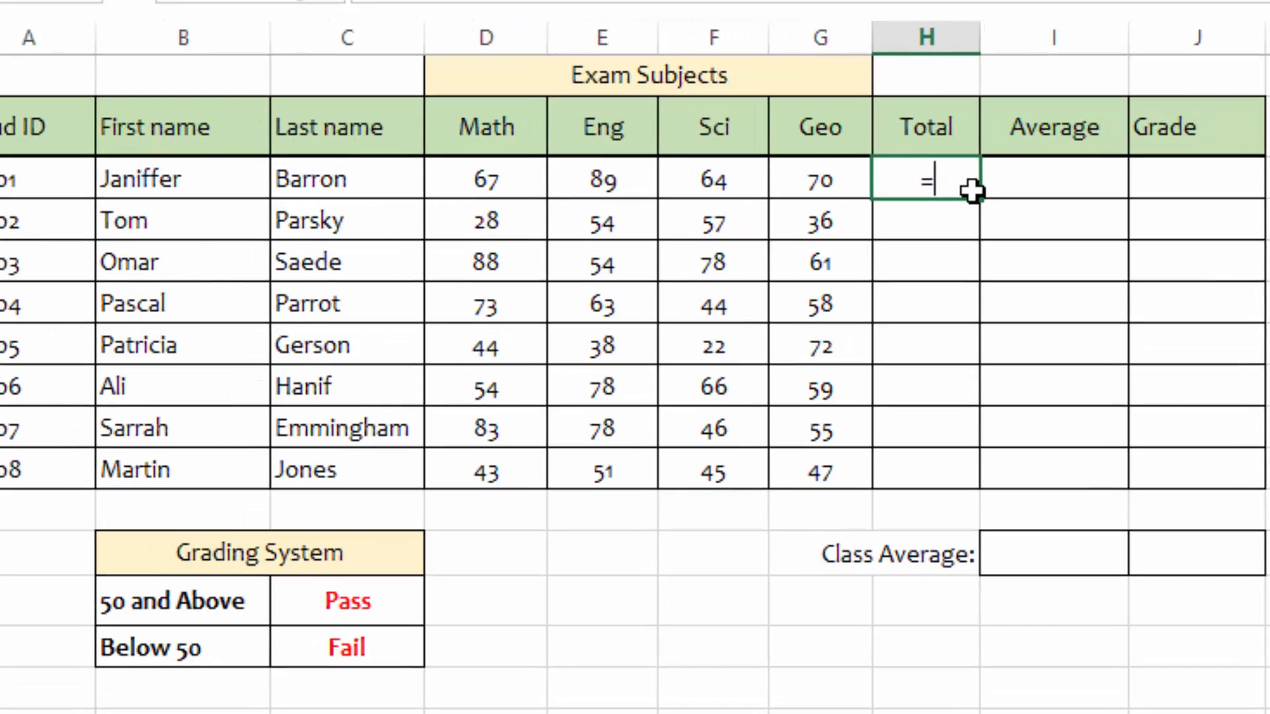
{"action": "type", "text": "u"}
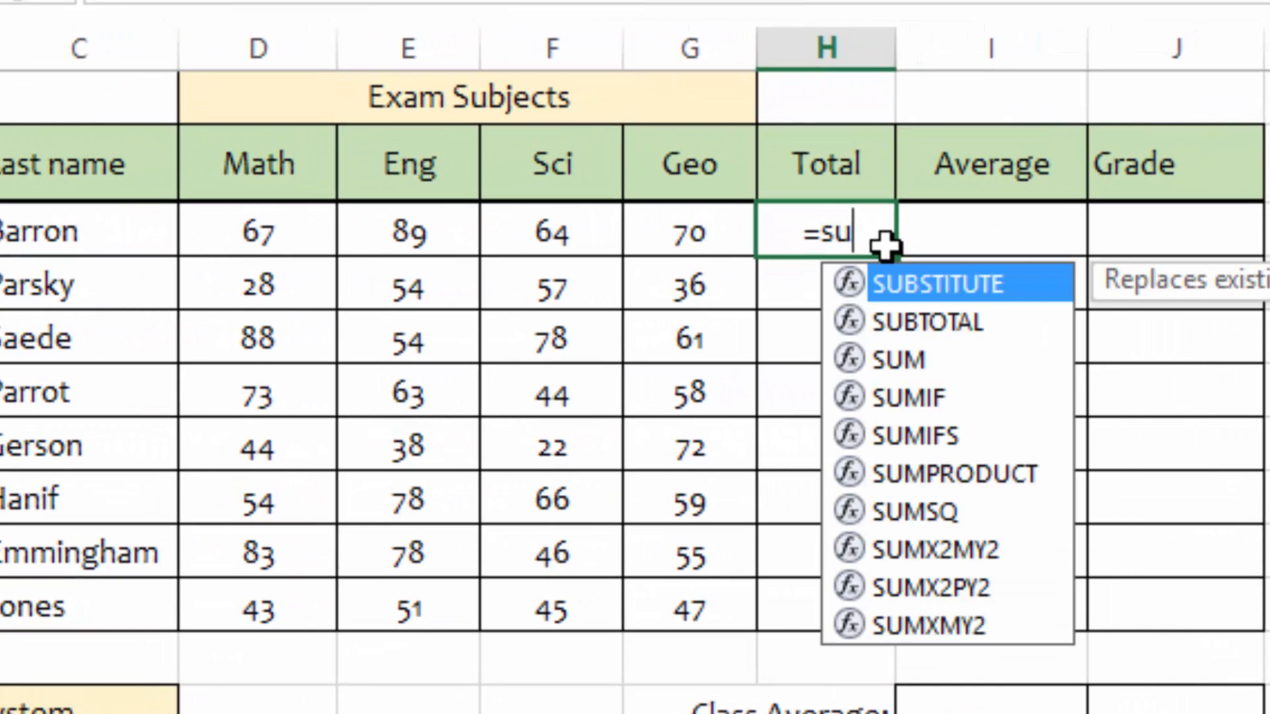
{"action": "type", "text": "m"}
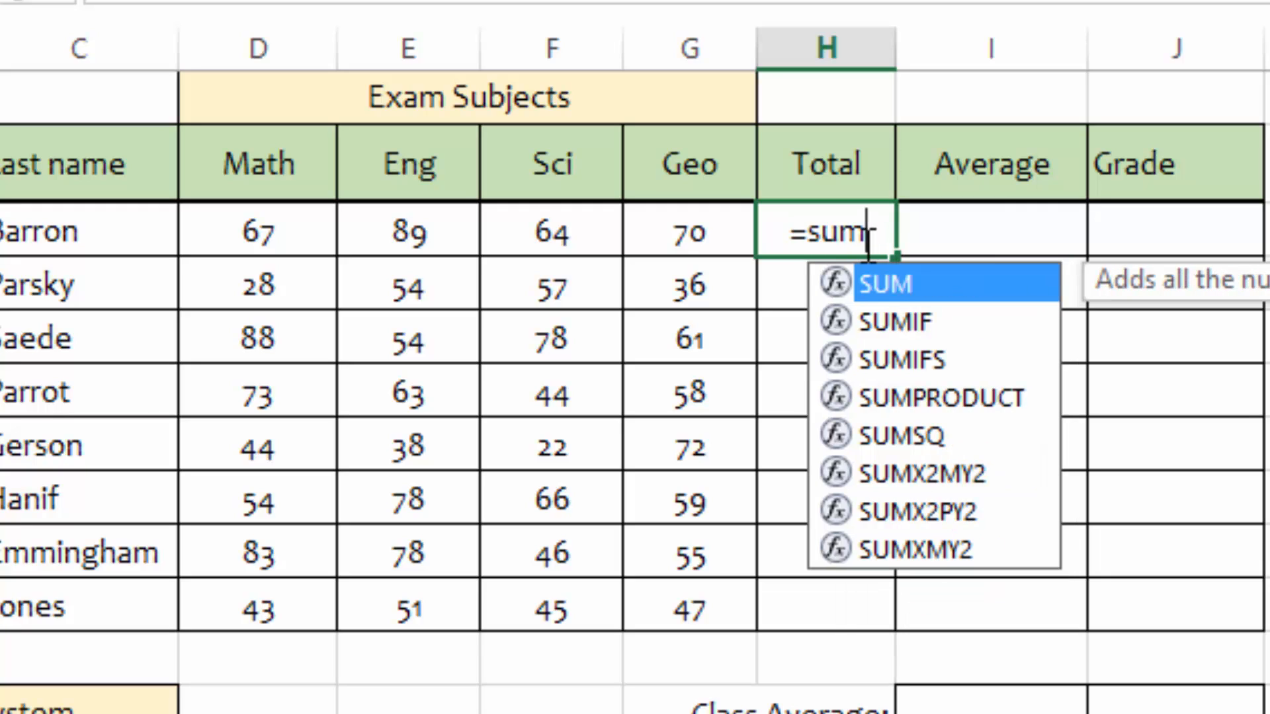
{"action": "double_click", "coordinate": [917, 285]}
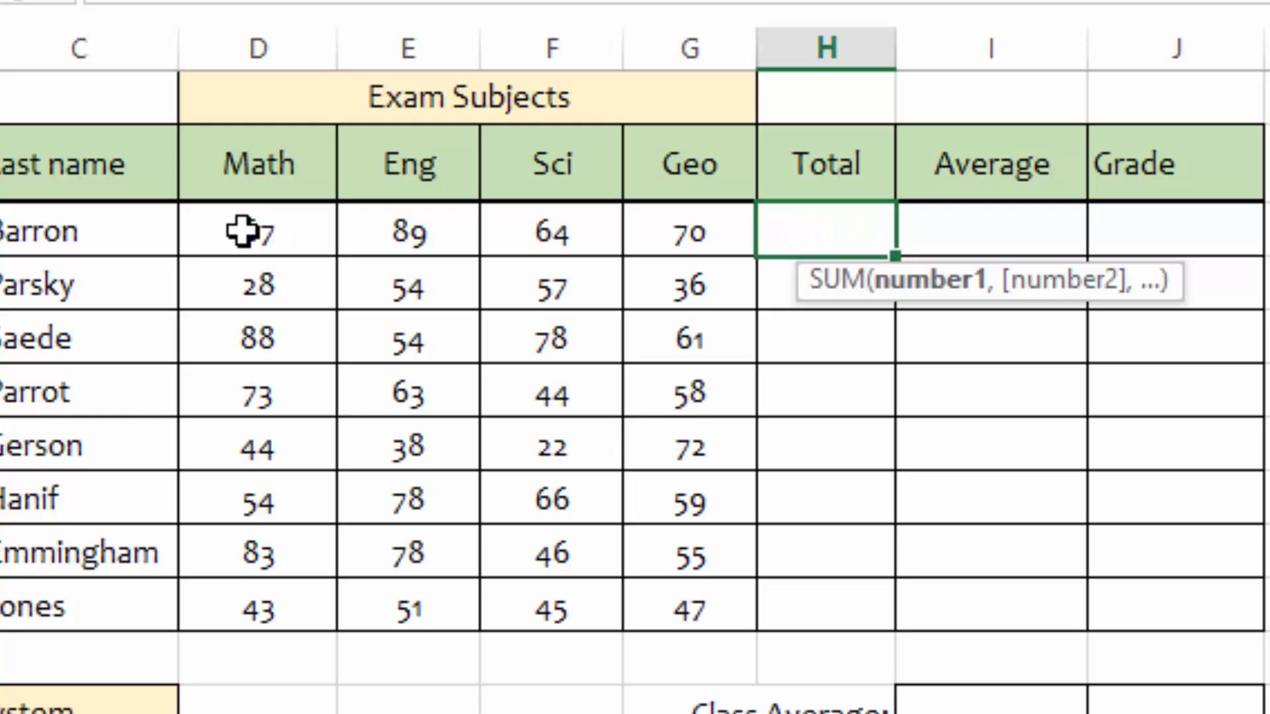
{"action": "left_click_drag", "start_coordinate": [243, 232], "coordinate": [694, 233]}
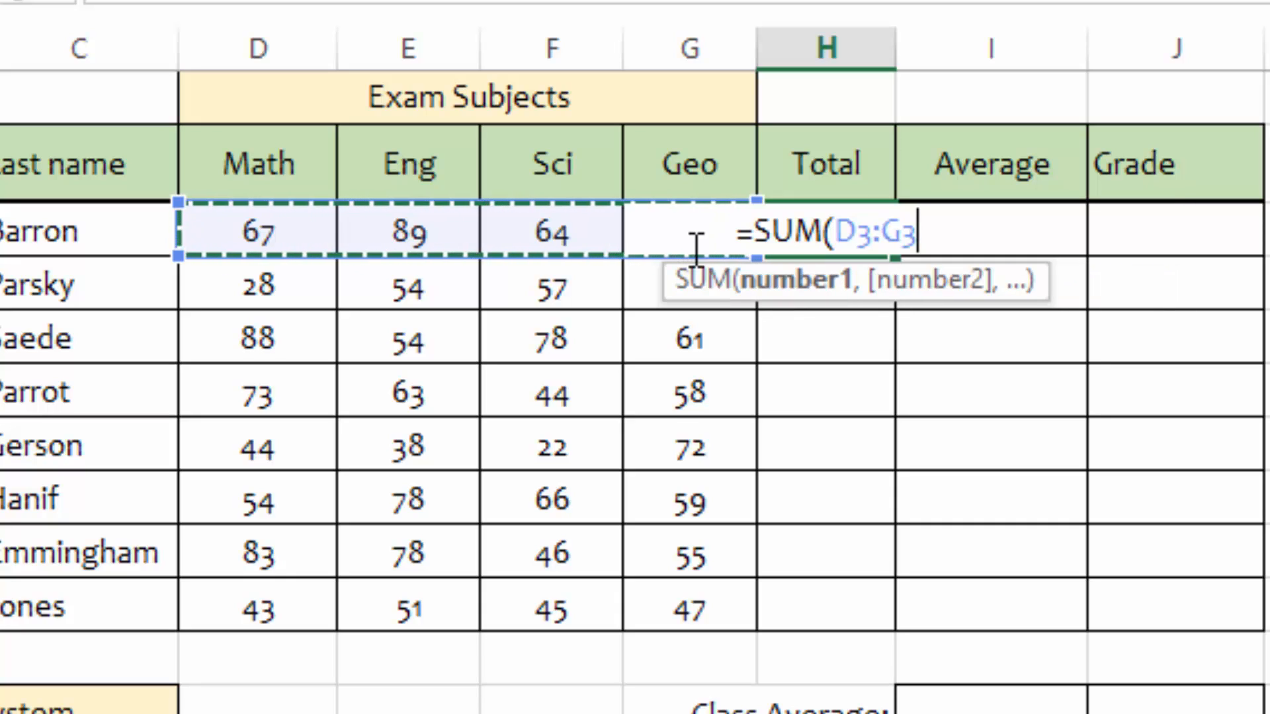
{"action": "key", "text": "Return"}
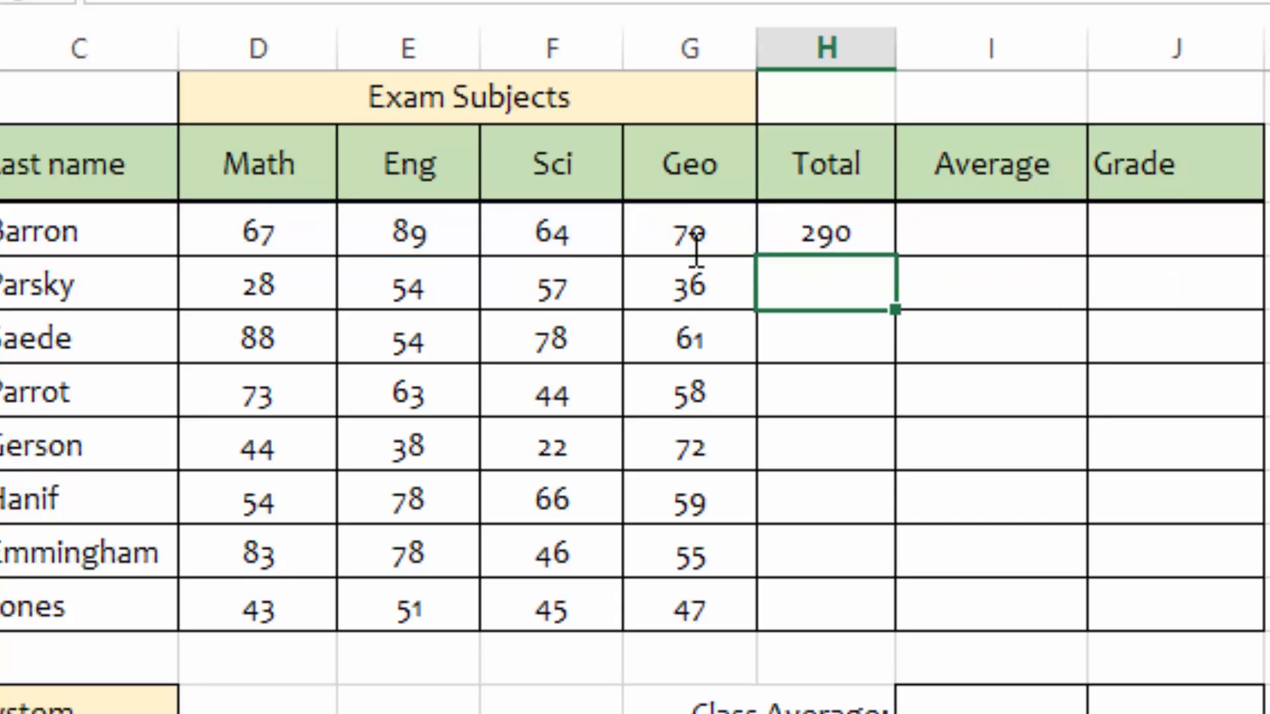
Step: Enter a SUM formula in the second student's Total cell adding scores D4:G4
{"action": "left_click", "coordinate": [822, 229]}
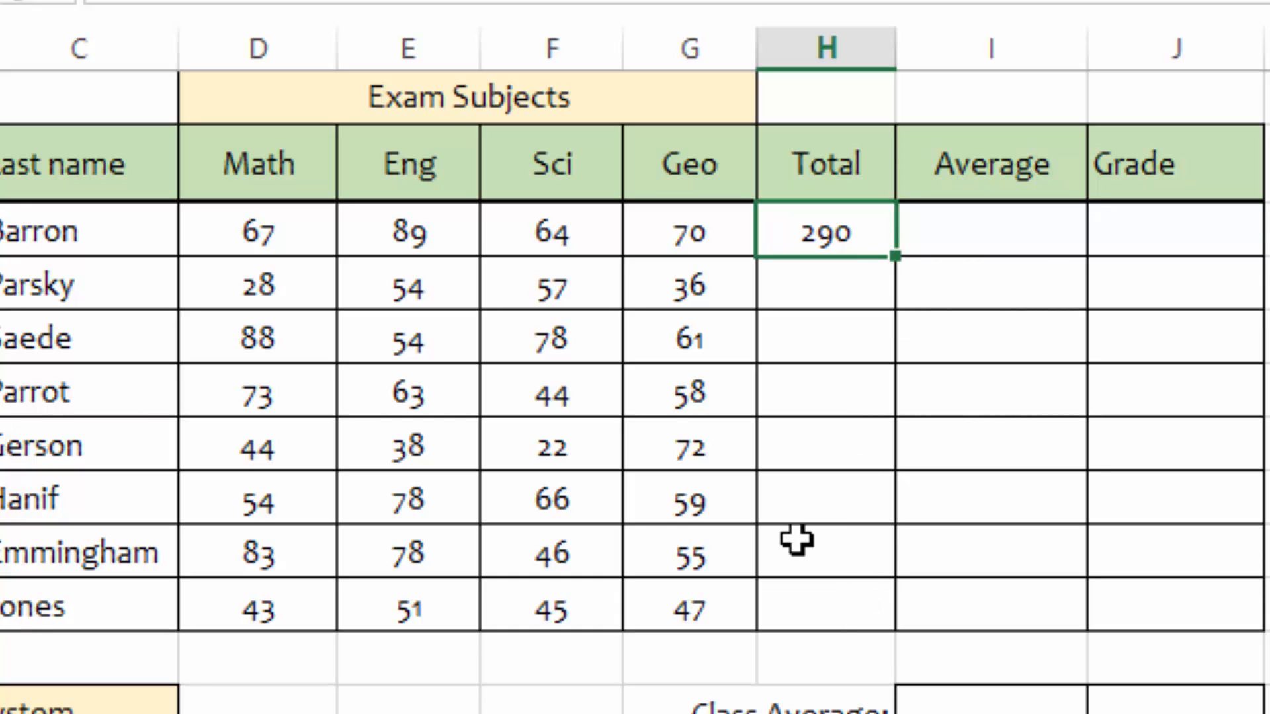
{"action": "left_click", "coordinate": [828, 286]}
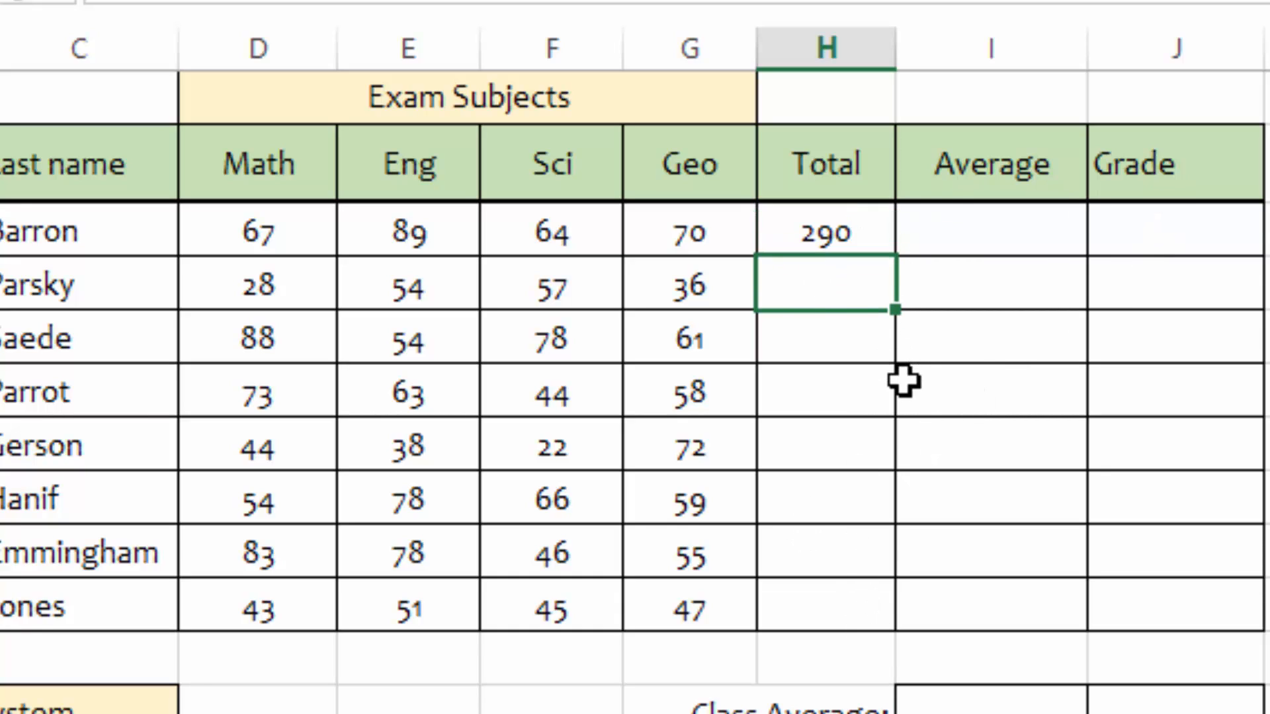
{"action": "type", "text": "=sum"}
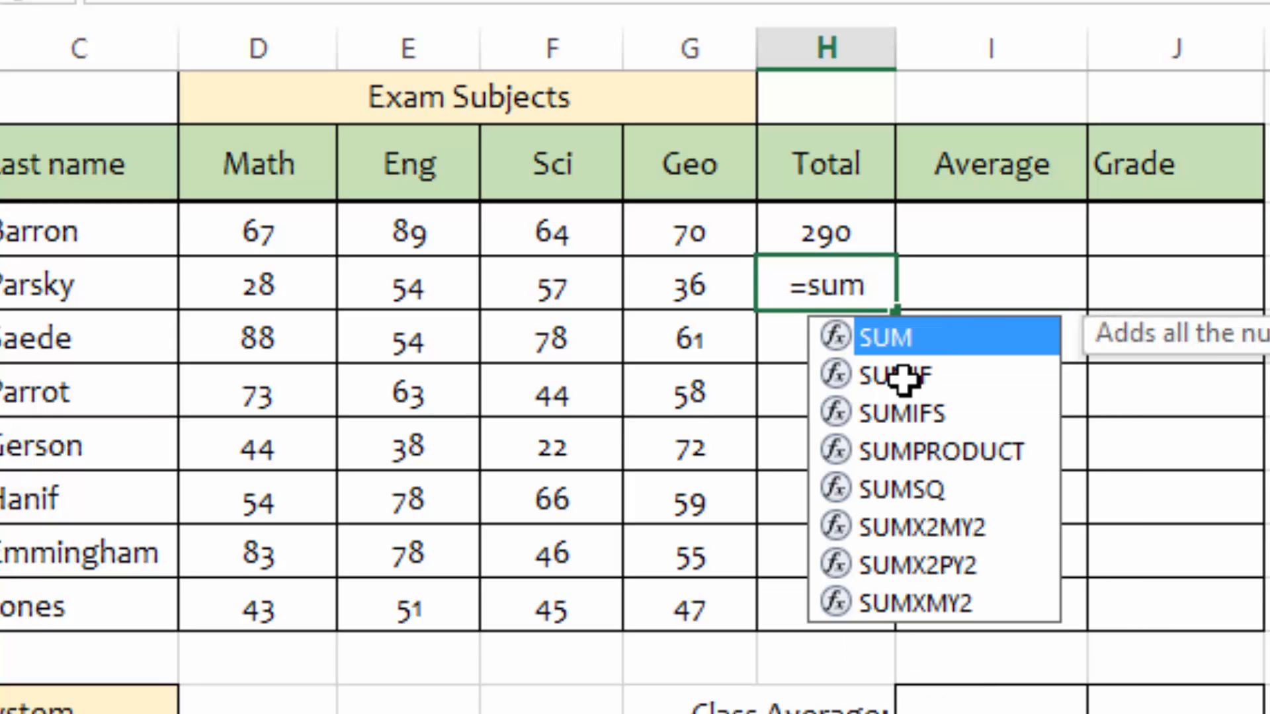
{"action": "double_click", "coordinate": [894, 340]}
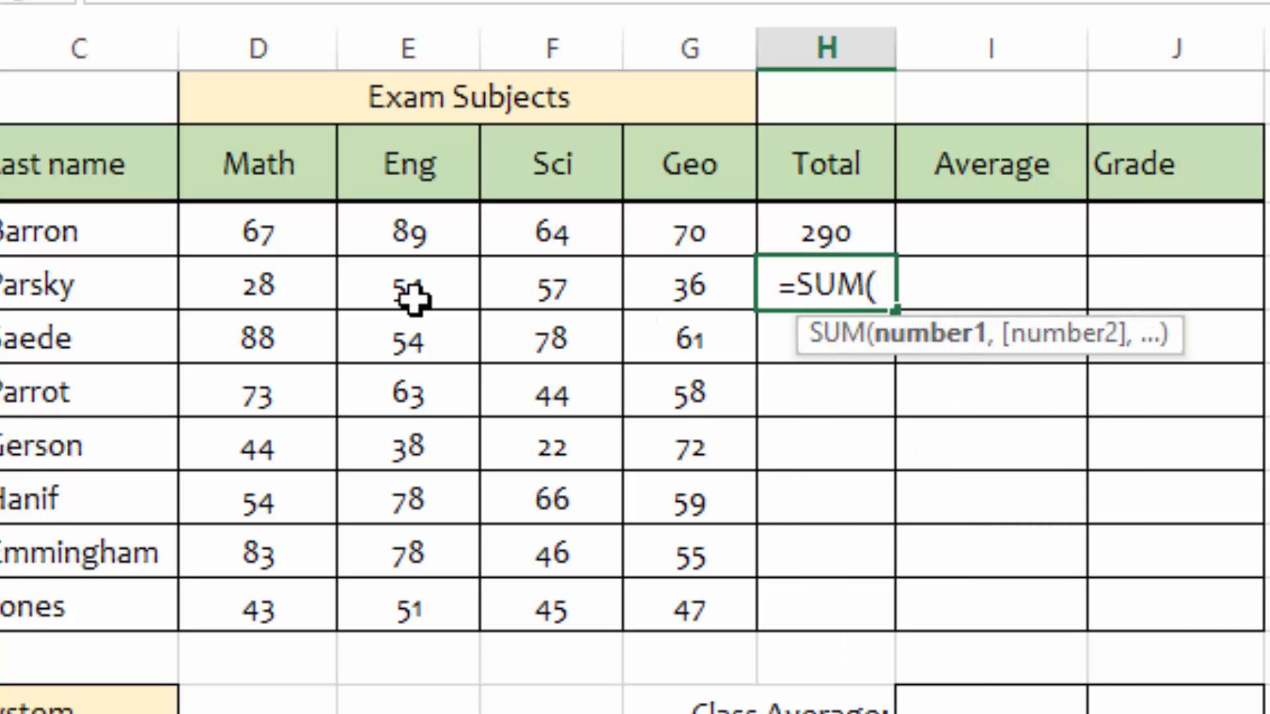
{"action": "left_click_drag", "start_coordinate": [249, 284], "coordinate": [720, 290]}
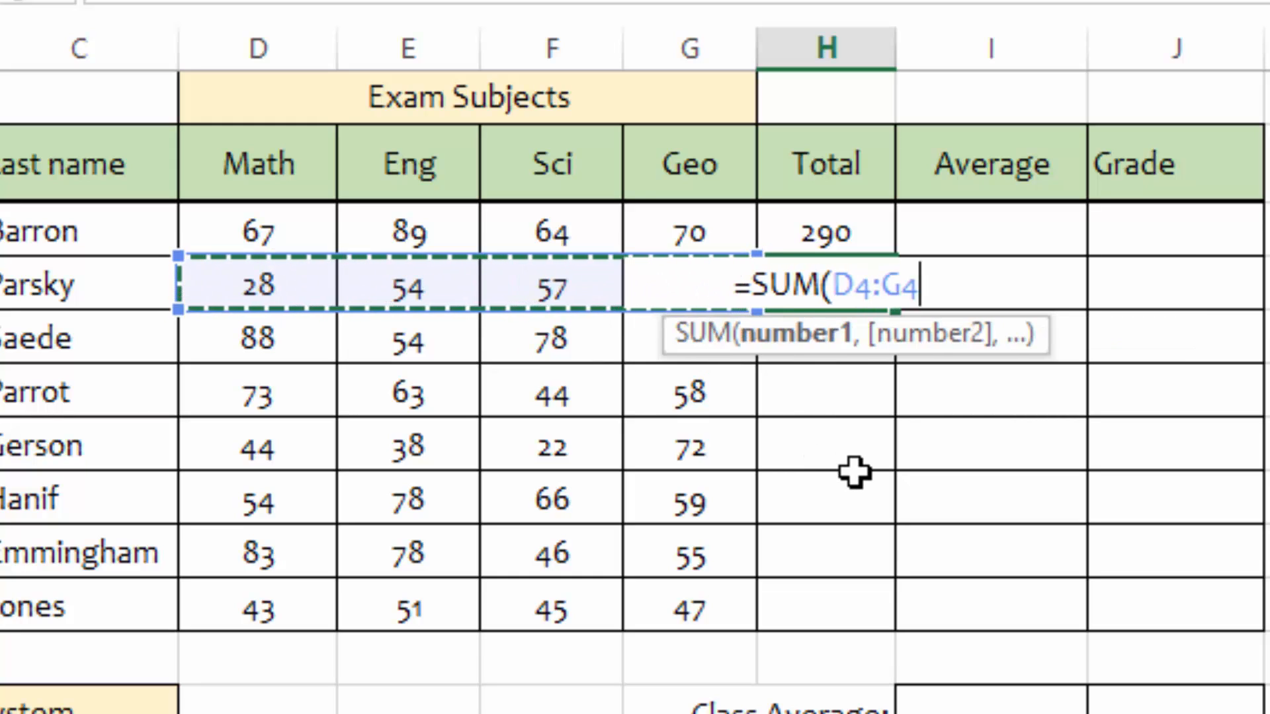
{"action": "key", "text": "Return"}
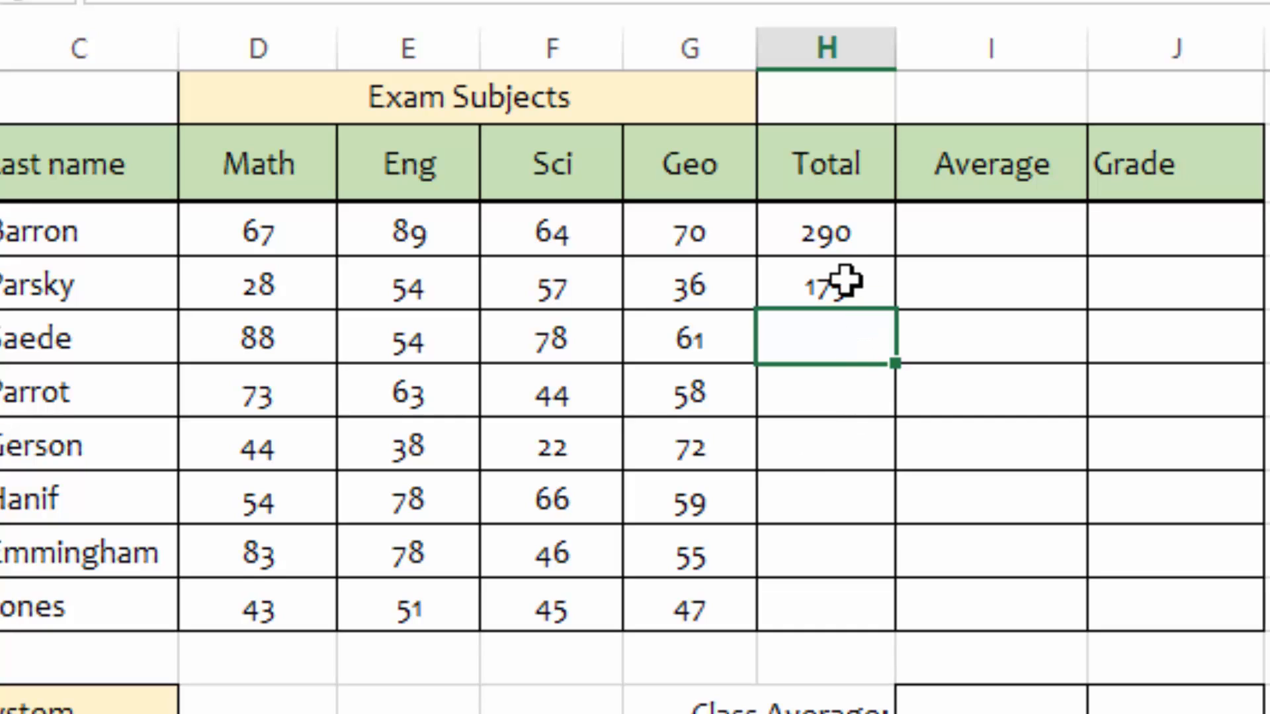
Step: Fill the second student's total formula down through the last student's Total cell in row 10
{"action": "left_click", "coordinate": [826, 287]}
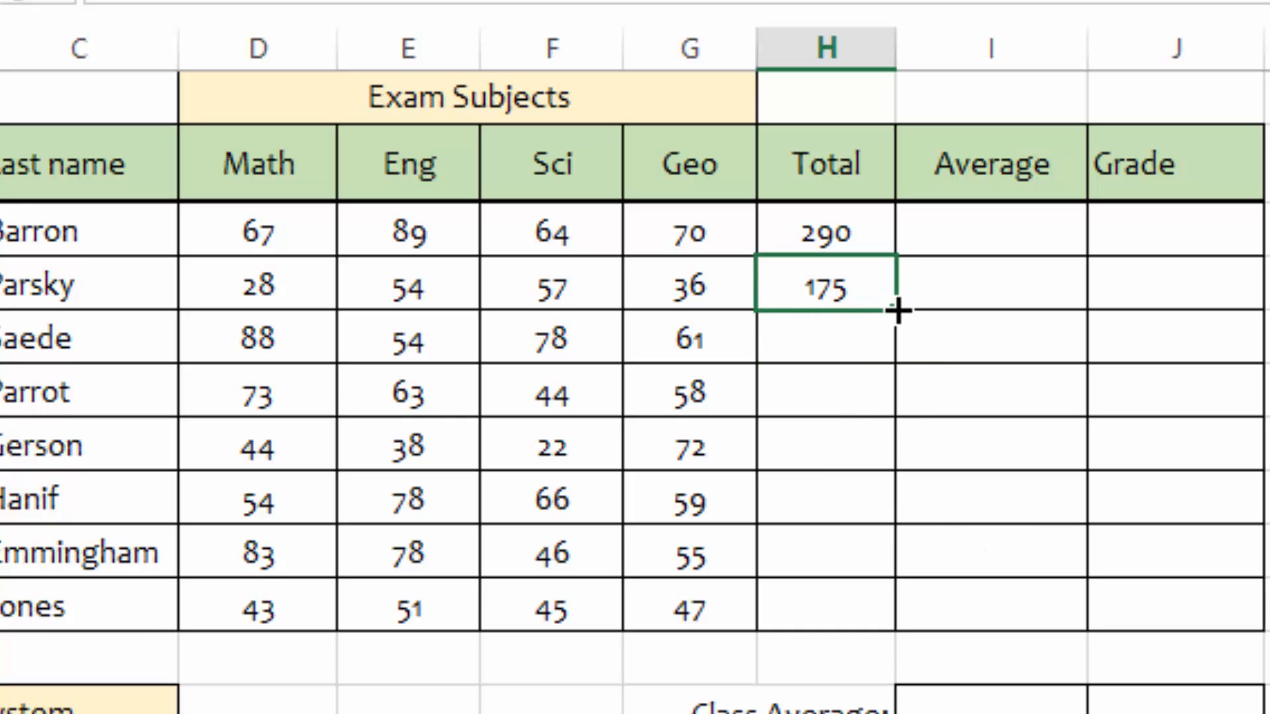
{"action": "left_click_drag", "start_coordinate": [900, 320], "coordinate": [868, 633]}
{"action": "left_click", "coordinate": [815, 400]}
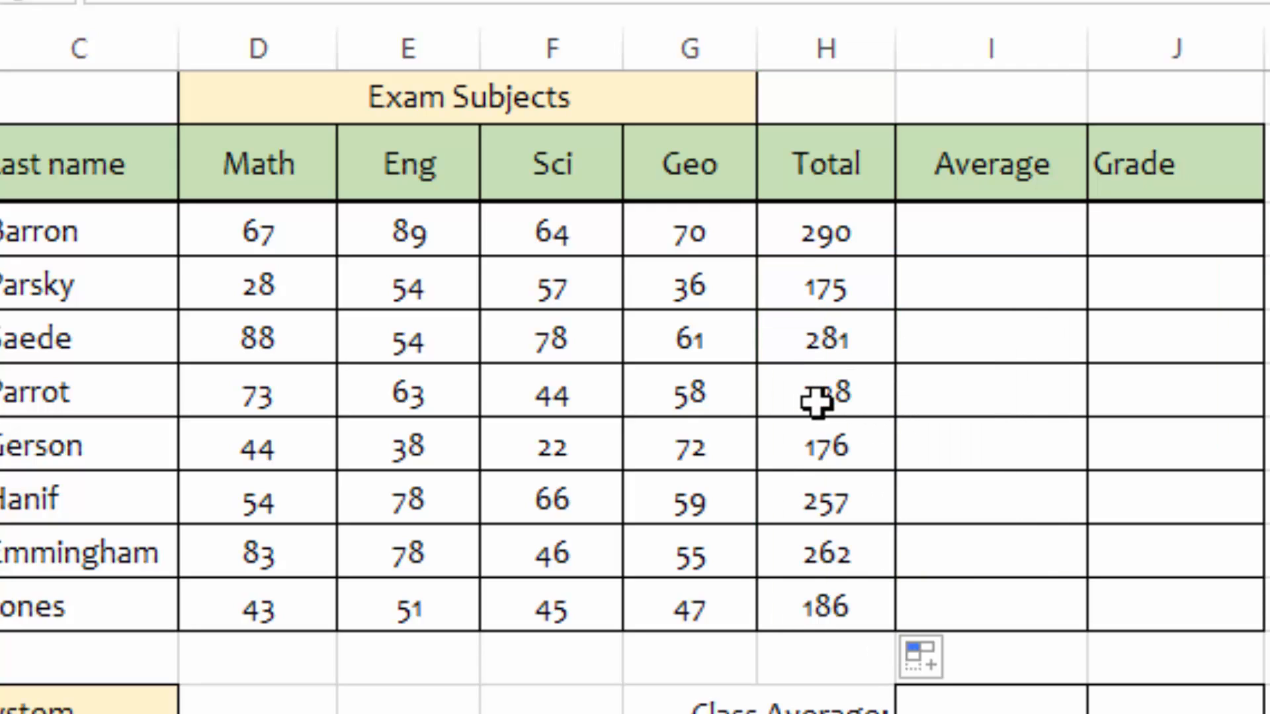
Step: Enter an AVERAGE formula in the first student's Average cell over scores D3:G3
{"action": "left_click", "coordinate": [967, 233]}
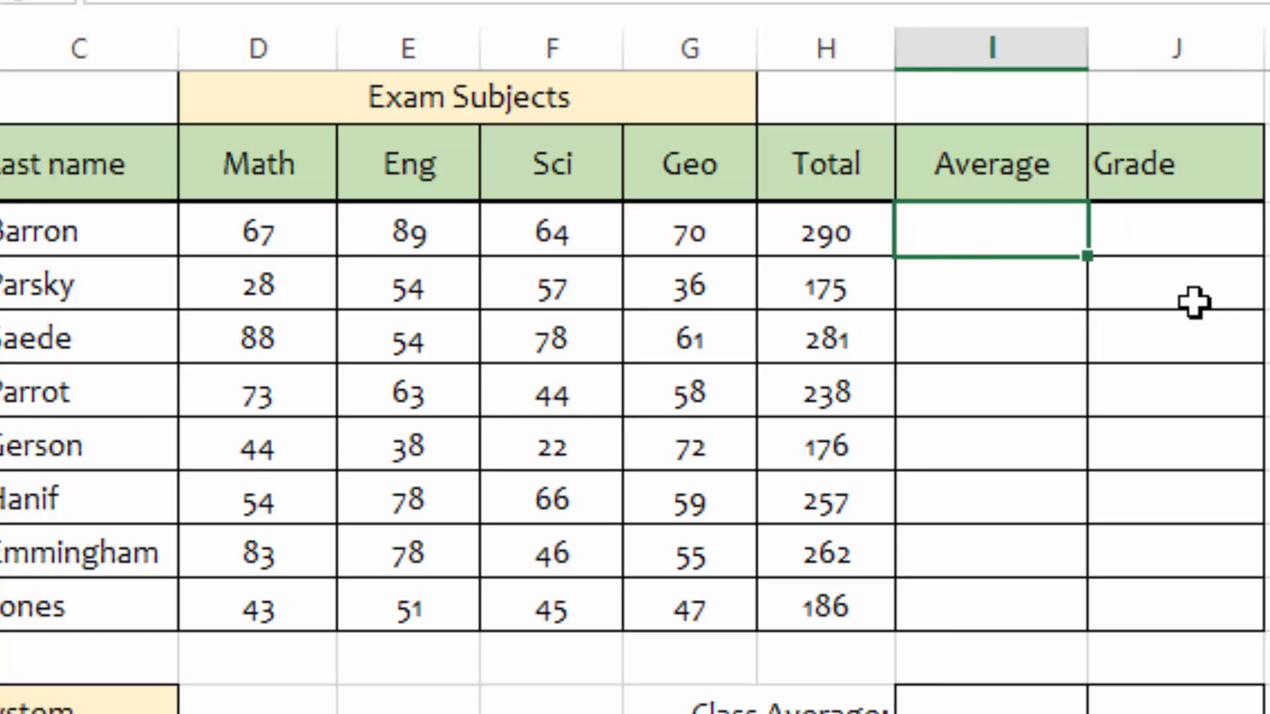
{"action": "type", "text": "=ave"}
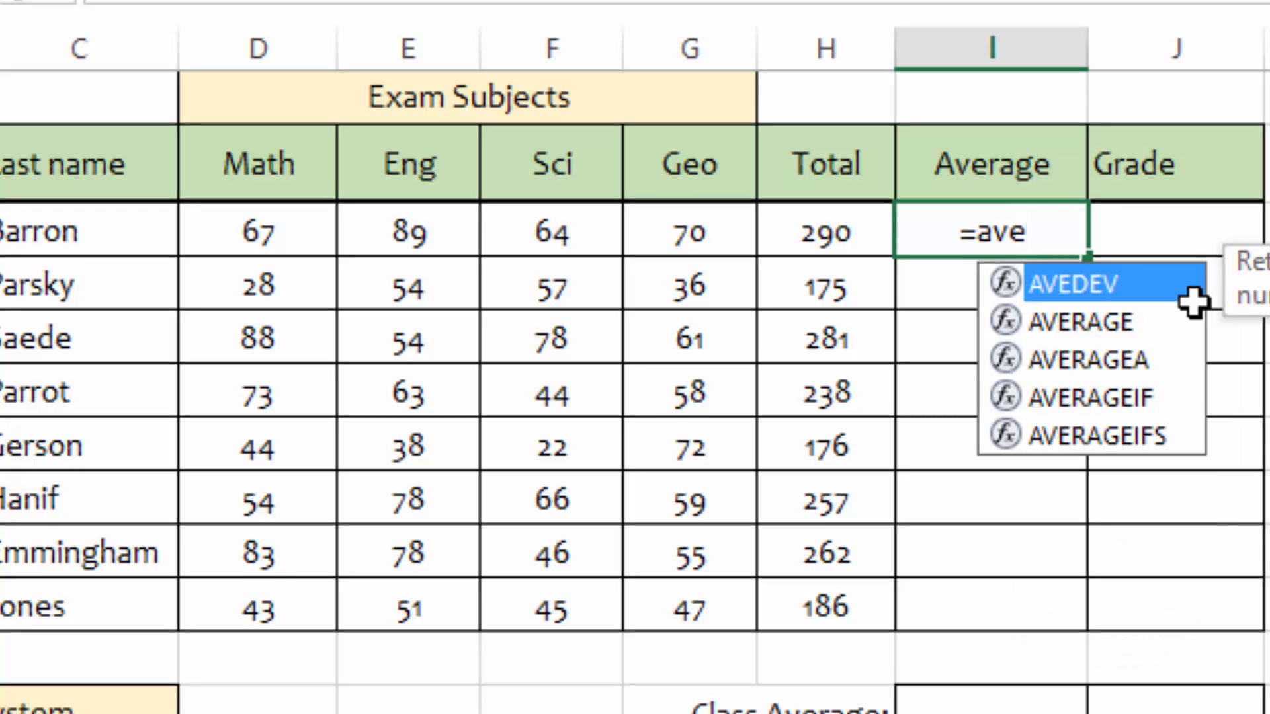
{"action": "type", "text": "r"}
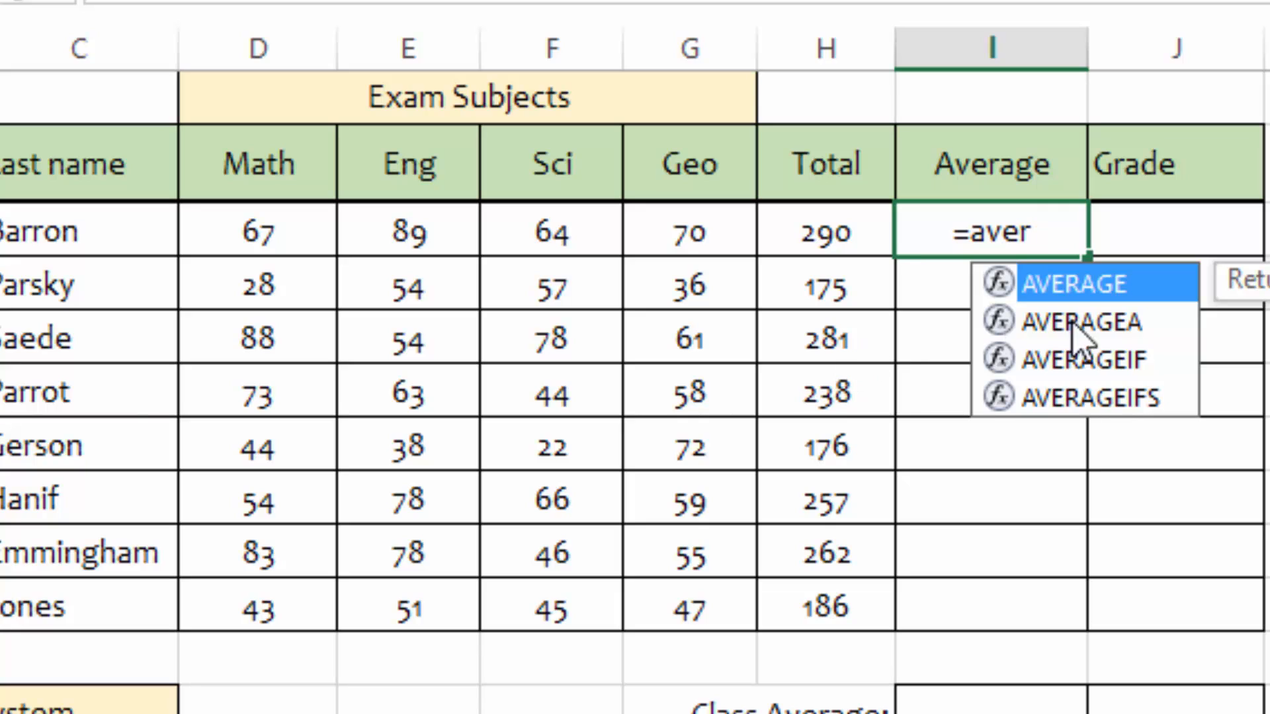
{"action": "double_click", "coordinate": [1098, 291]}
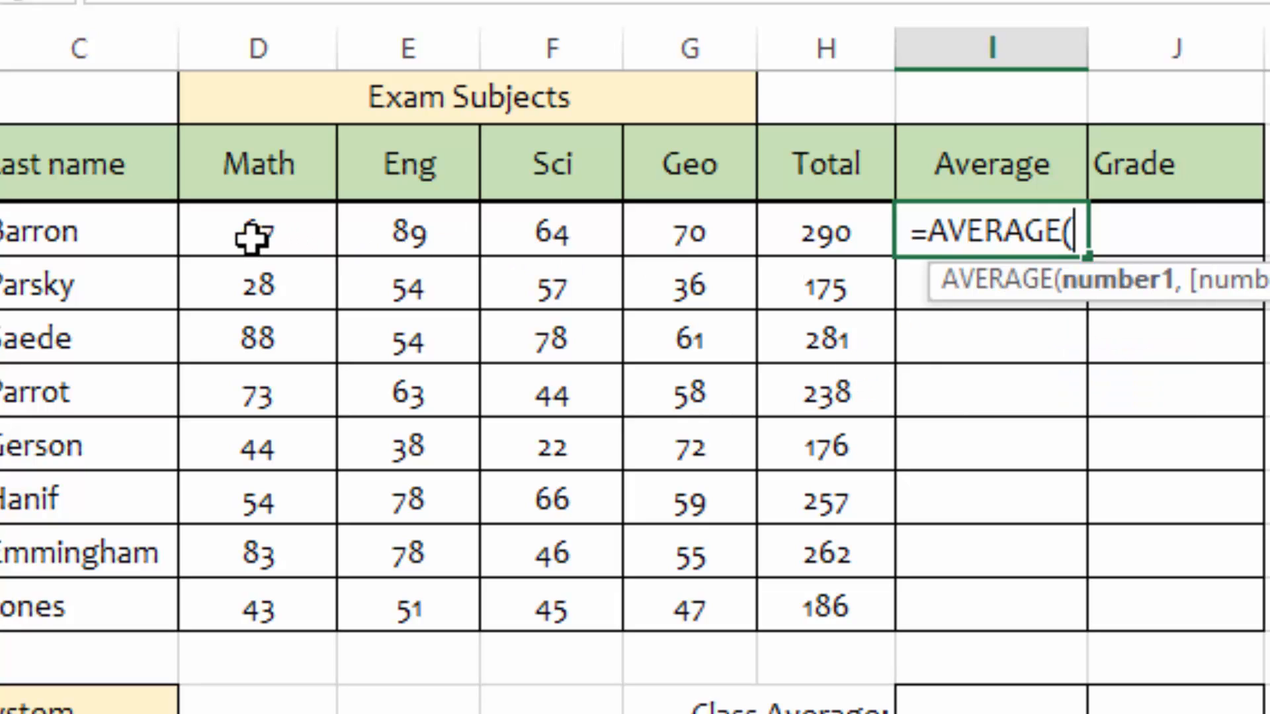
{"action": "left_click_drag", "start_coordinate": [251, 239], "coordinate": [713, 233]}
{"action": "key", "text": "Return"}
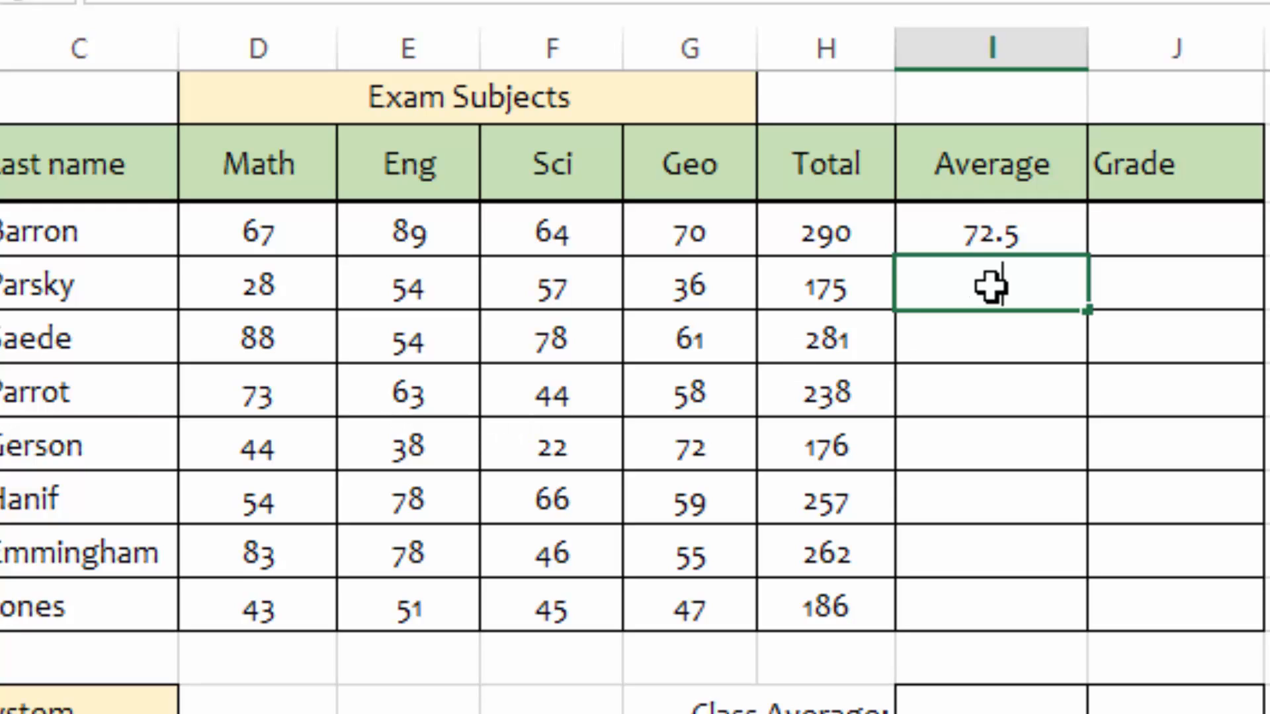
Step: Enter an AVERAGE formula in the second student's Average cell over scores D4:G4
{"action": "type", "text": "=avera"}
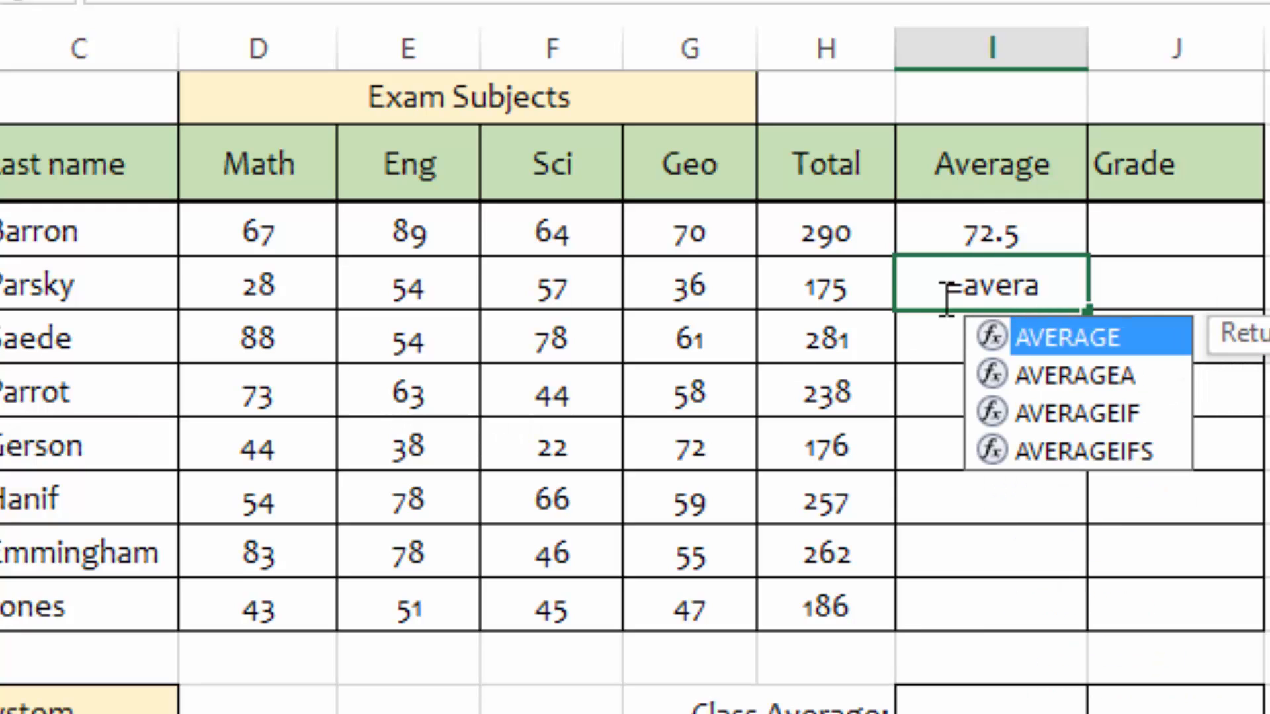
{"action": "double_click", "coordinate": [1003, 337]}
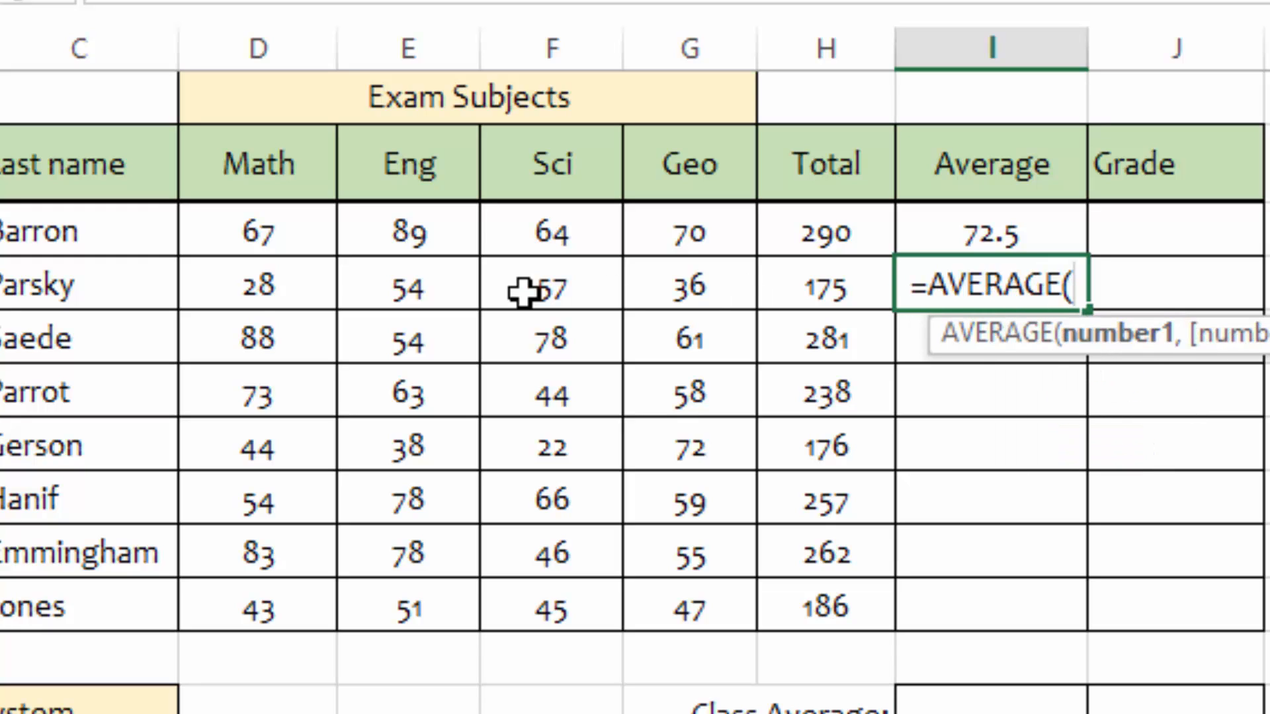
{"action": "left_click_drag", "start_coordinate": [261, 291], "coordinate": [698, 285]}
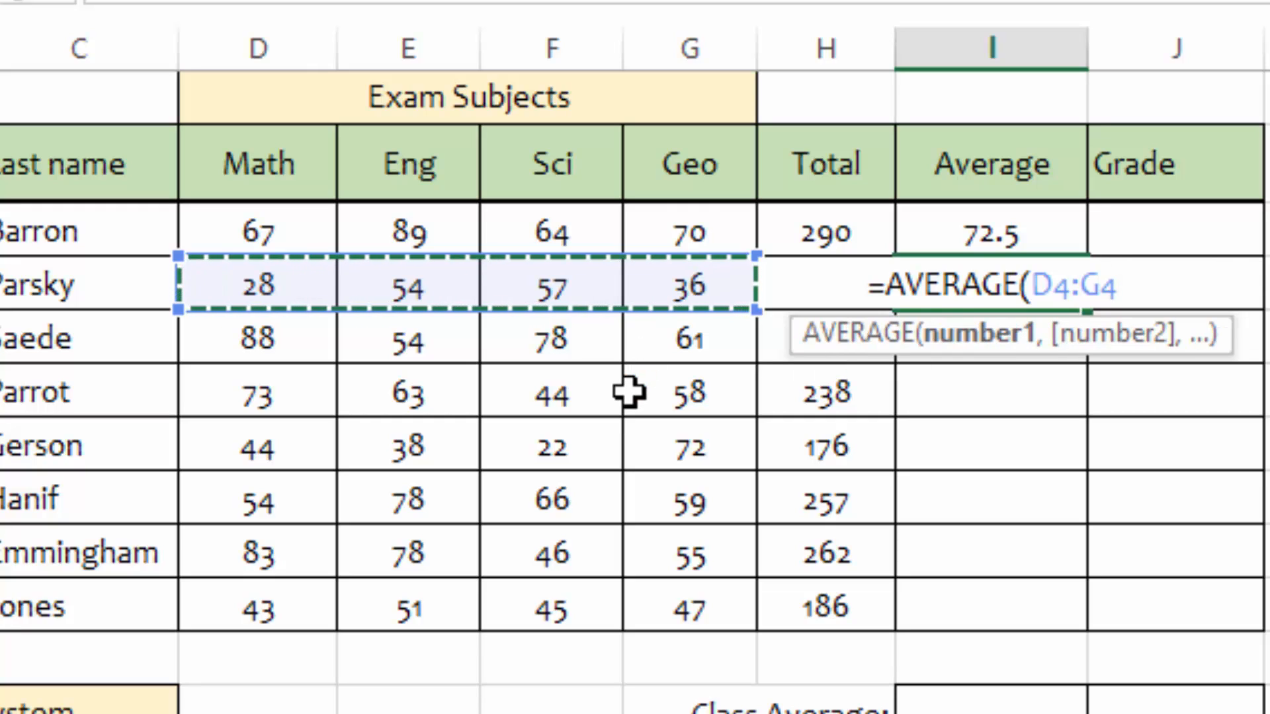
{"action": "key", "text": "Return"}
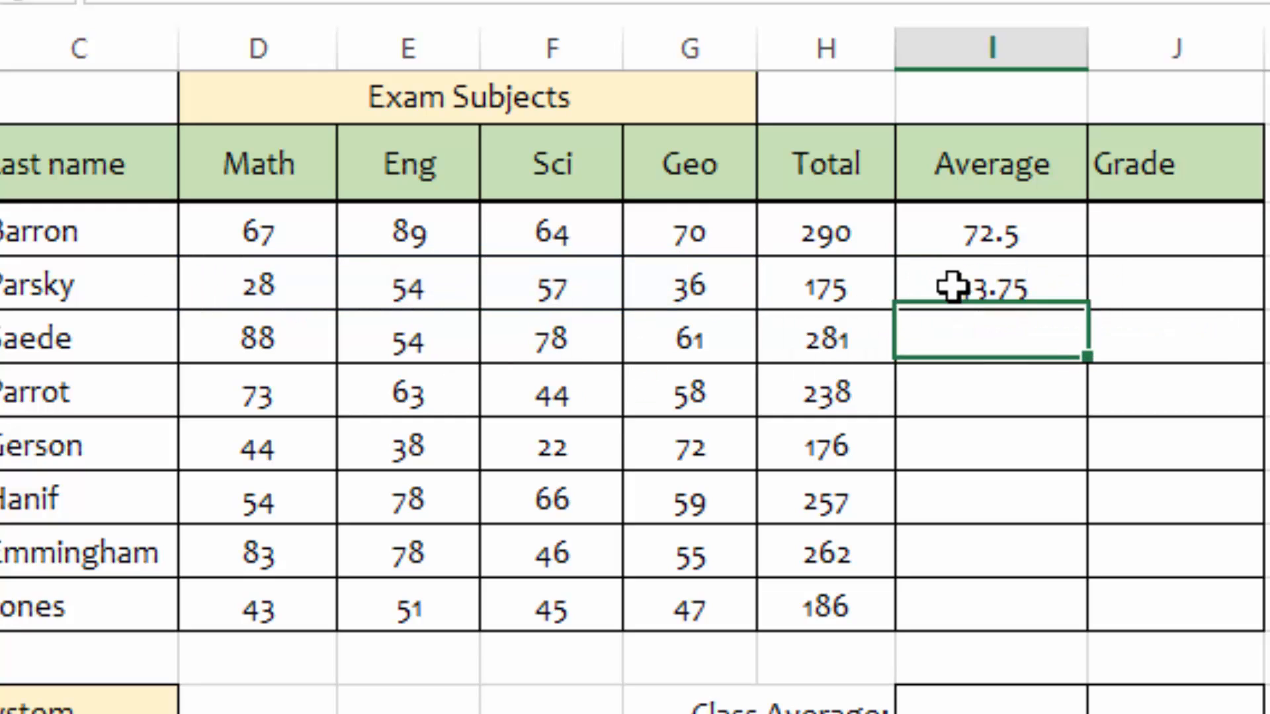
Step: Fill the second student's average formula down through the last student's Average cell in row 10
{"action": "left_click", "coordinate": [920, 291]}
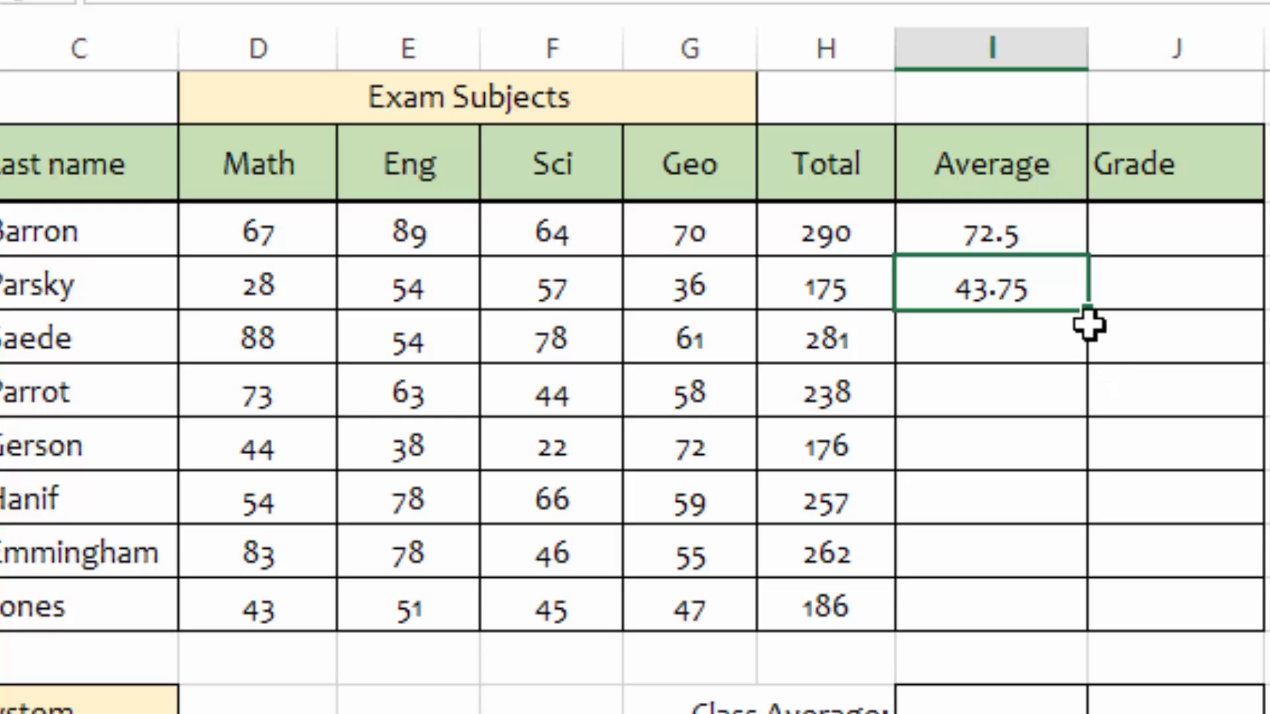
{"action": "left_click_drag", "start_coordinate": [1088, 322], "coordinate": [1090, 634]}
{"action": "left_click", "coordinate": [1244, 349]}
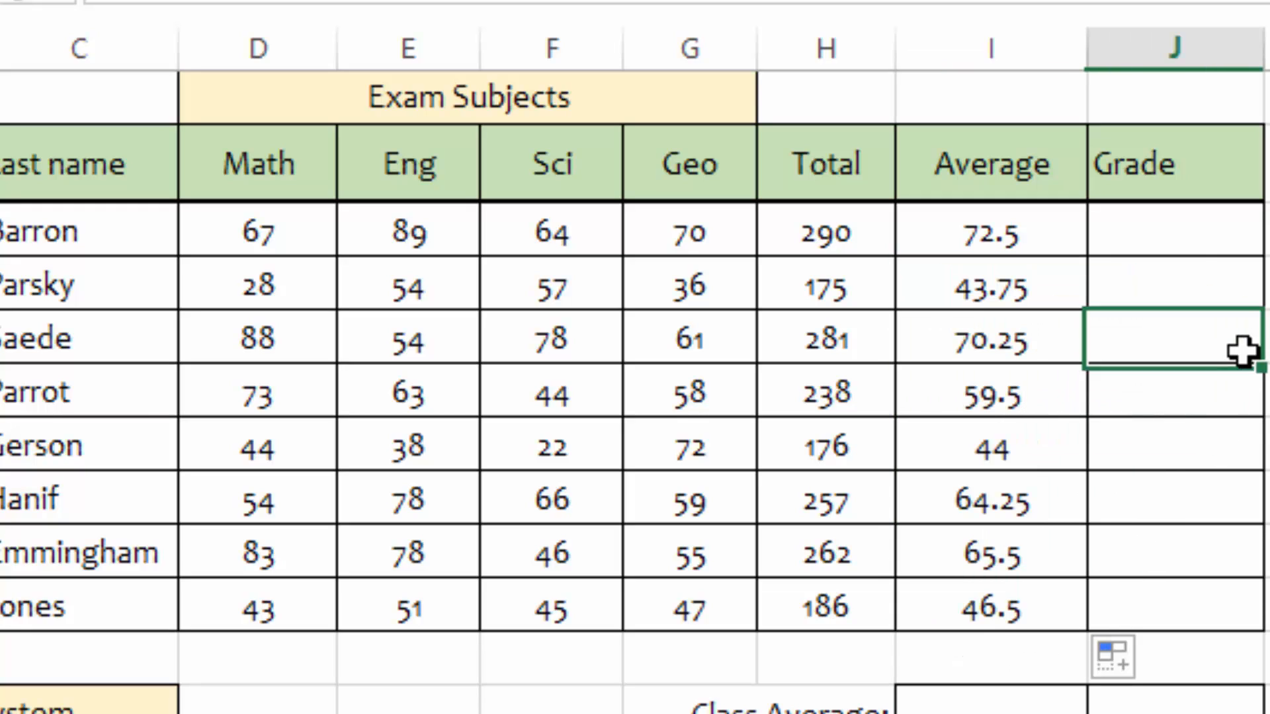
Step: Decrease the decimal places of all Average cells I3:I10 so they show whole numbers
{"action": "left_click", "coordinate": [989, 250]}
{"action": "left_click_drag", "start_coordinate": [989, 250], "coordinate": [983, 602]}
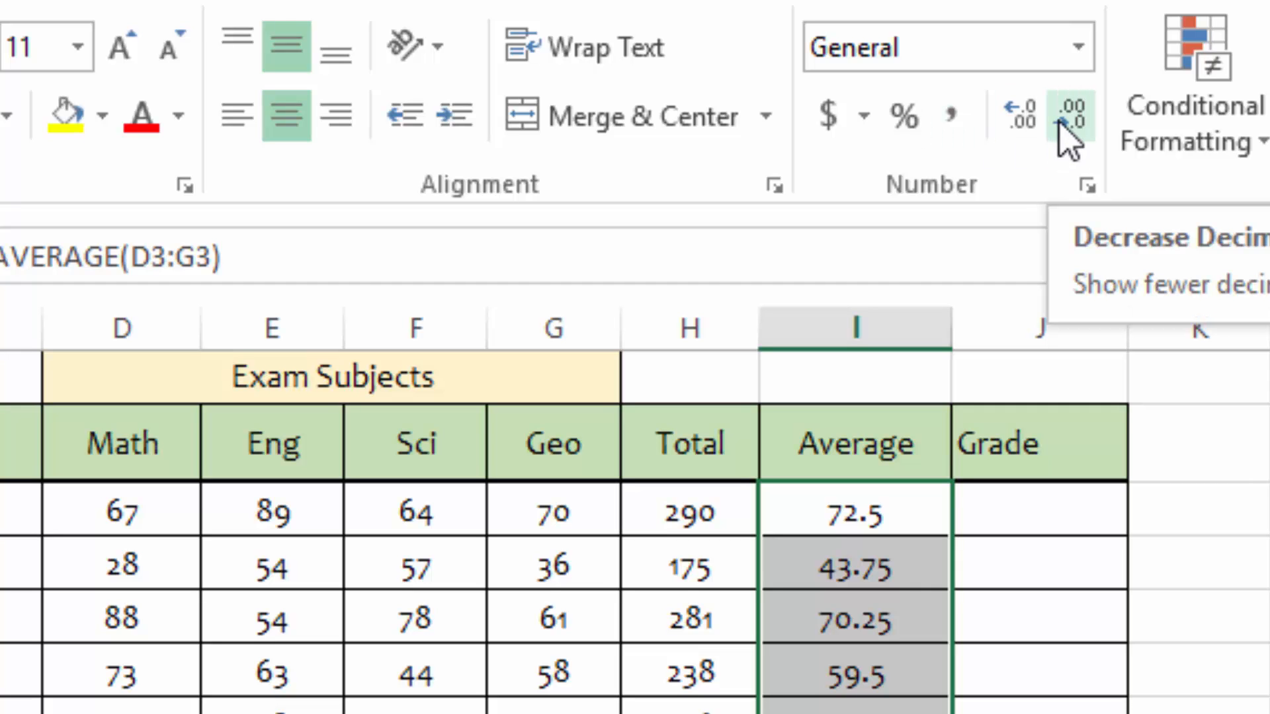
{"action": "left_click", "coordinate": [1060, 125]}
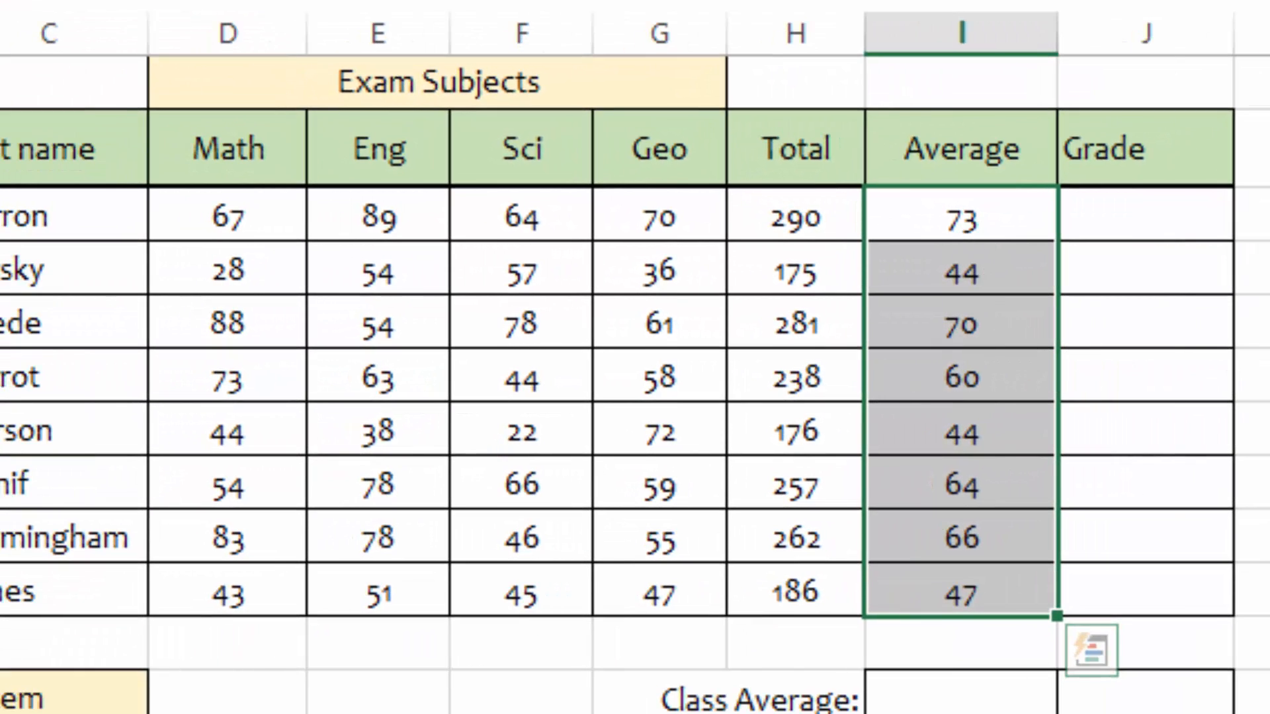
Step: Enter an AVERAGE formula in the Class Average cell over the students' averages I3:I10
{"action": "left_click", "coordinate": [1264, 249]}
{"action": "left_click", "coordinate": [932, 705]}
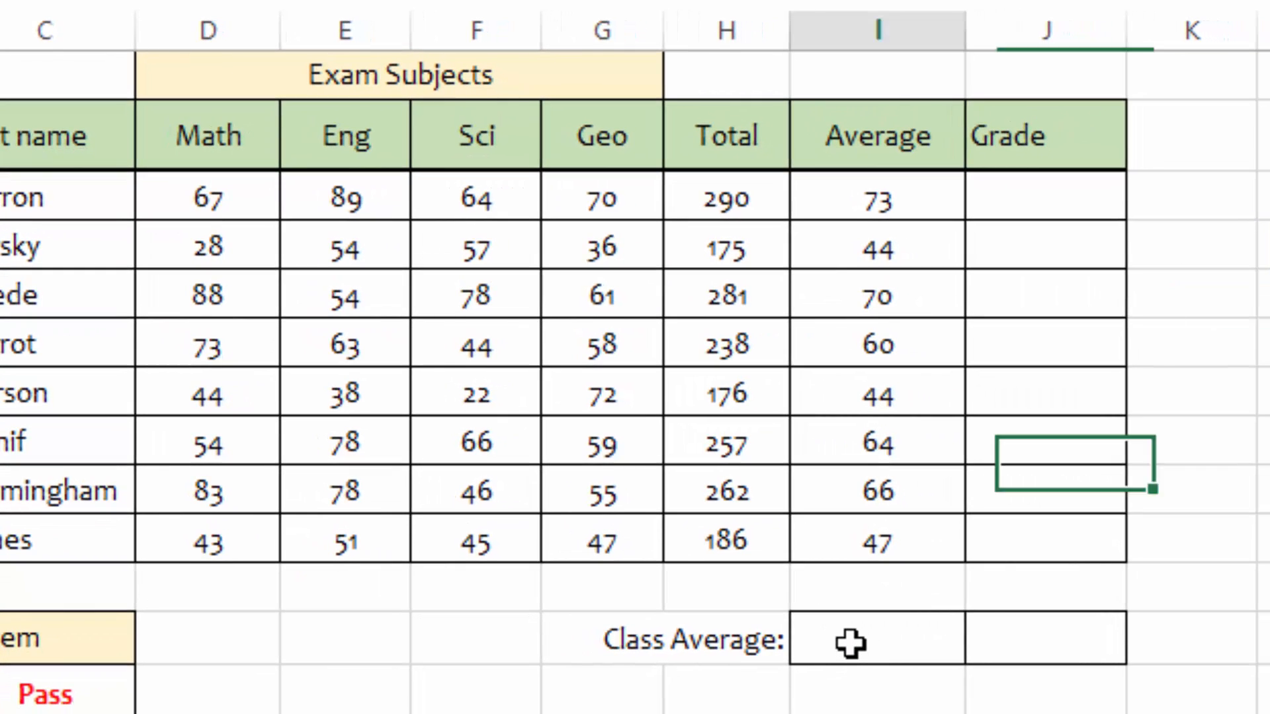
{"action": "left_click", "coordinate": [850, 643]}
{"action": "type", "text": "=aver"}
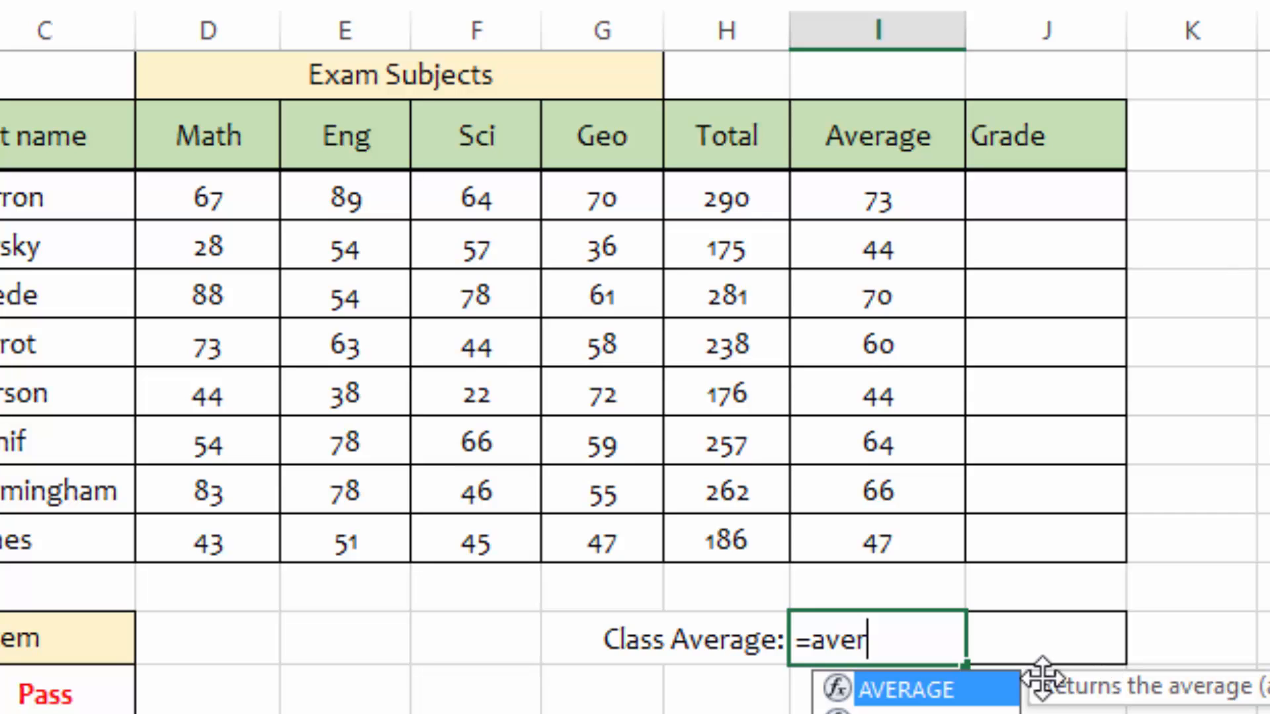
{"action": "double_click", "coordinate": [890, 691]}
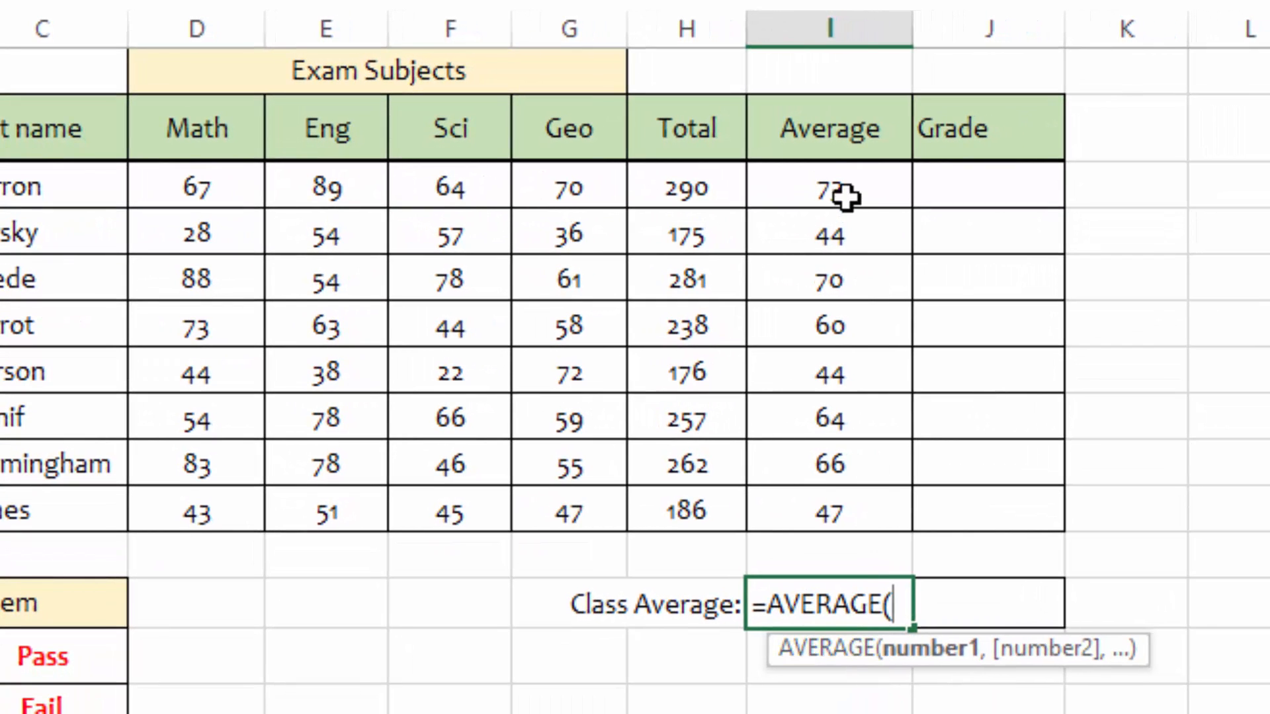
{"action": "left_click_drag", "start_coordinate": [845, 185], "coordinate": [842, 506]}
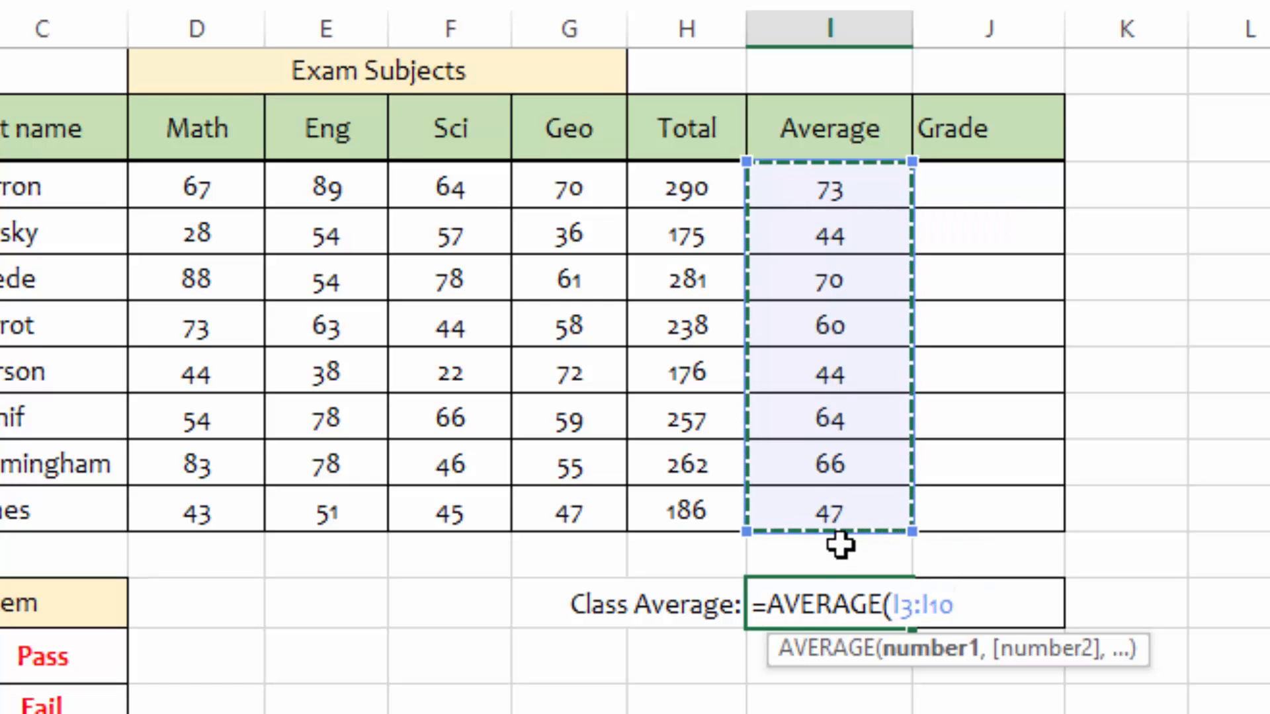
{"action": "key", "text": "Return"}
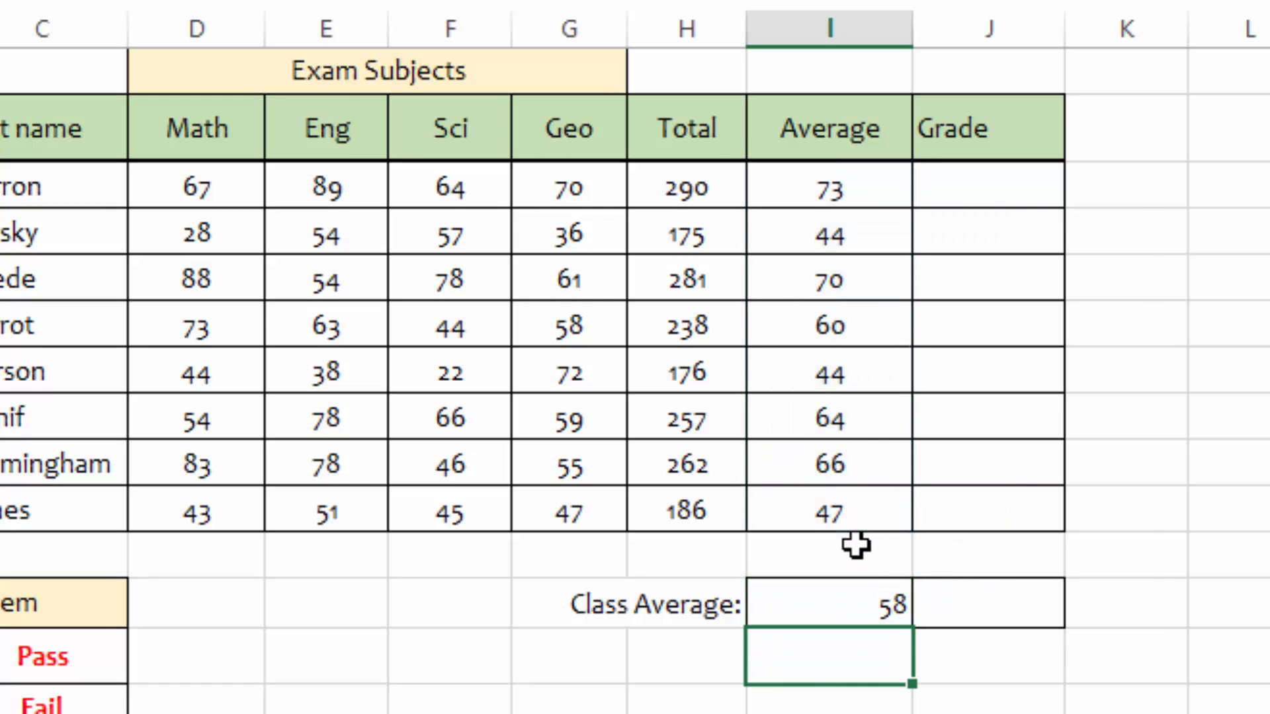
{"action": "left_click", "coordinate": [817, 609]}
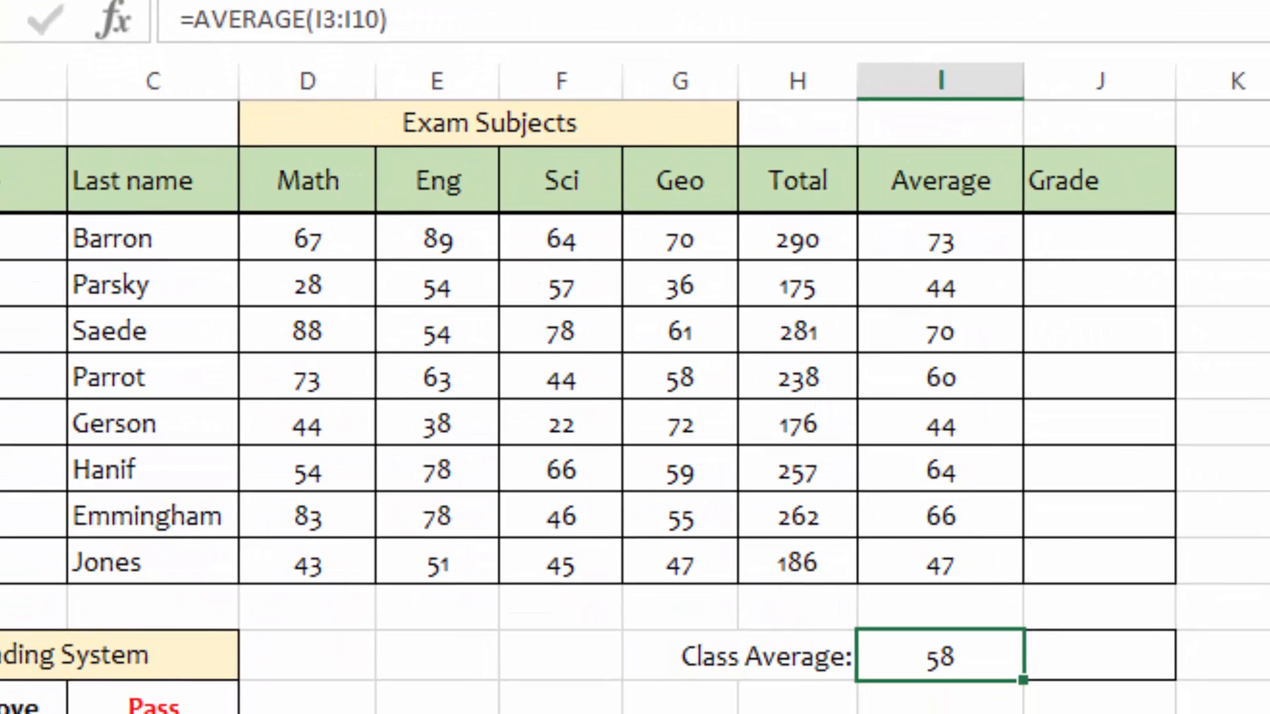
{"action": "left_click", "coordinate": [1265, 442]}
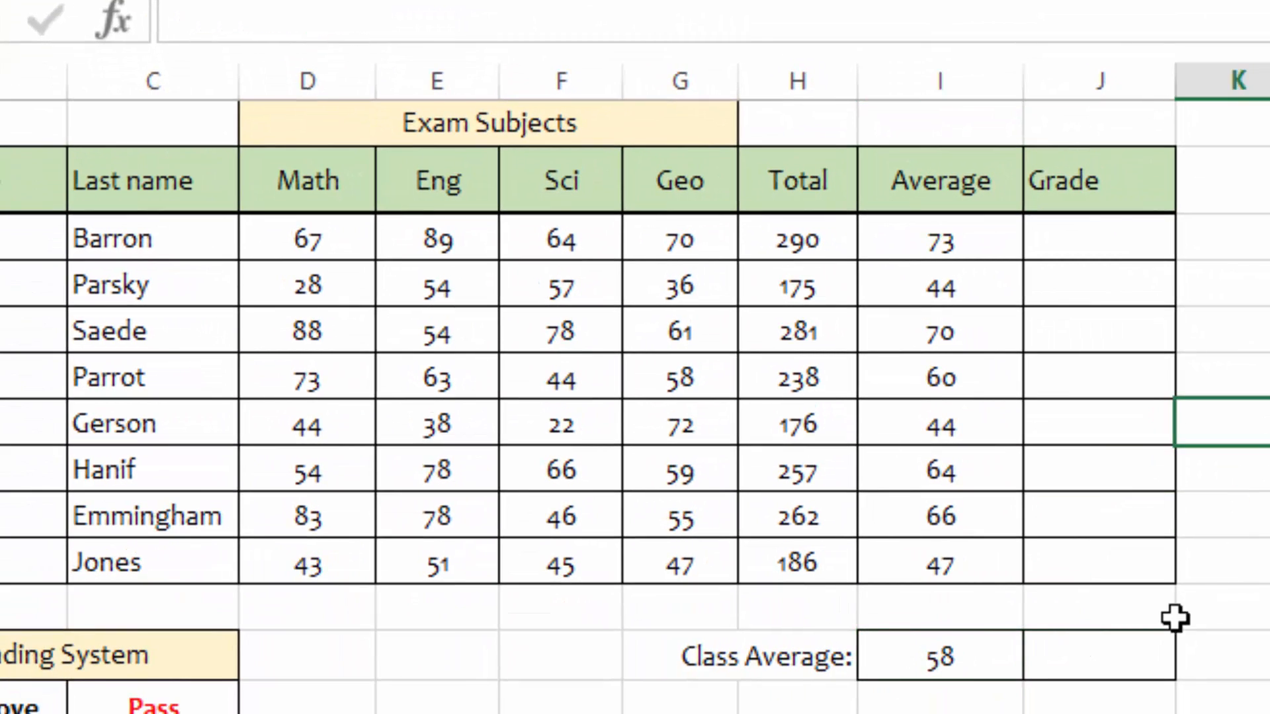
{"action": "left_click", "coordinate": [915, 659]}
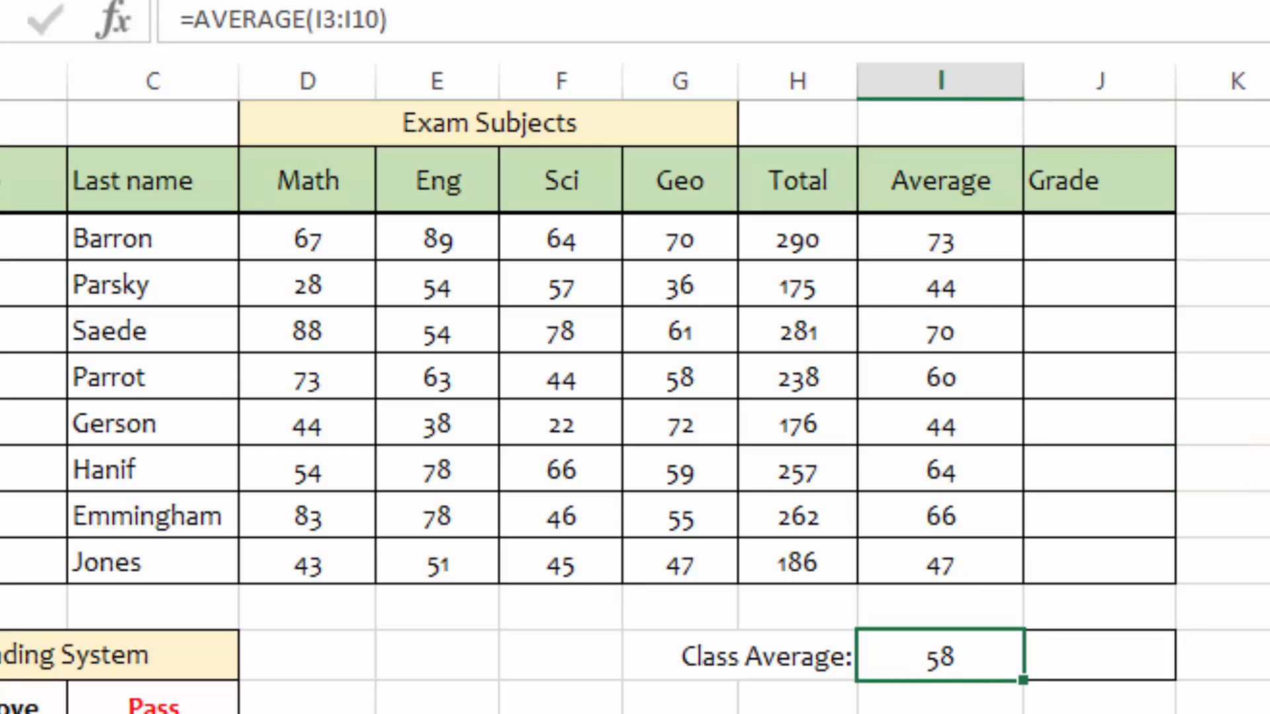
Step: Enter =IF(I3>=50,"PASS","FAIL") in the first student's Grade cell
{"action": "left_click", "coordinate": [1071, 235]}
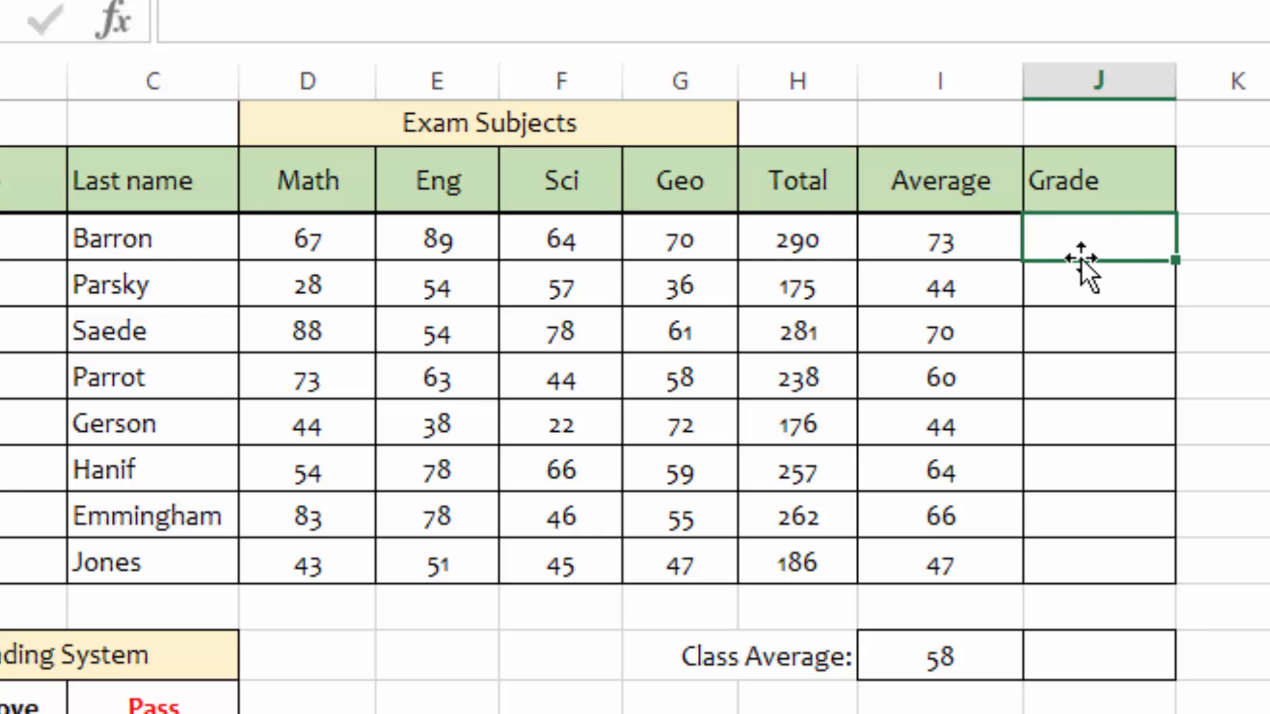
{"action": "type", "text": "=if"}
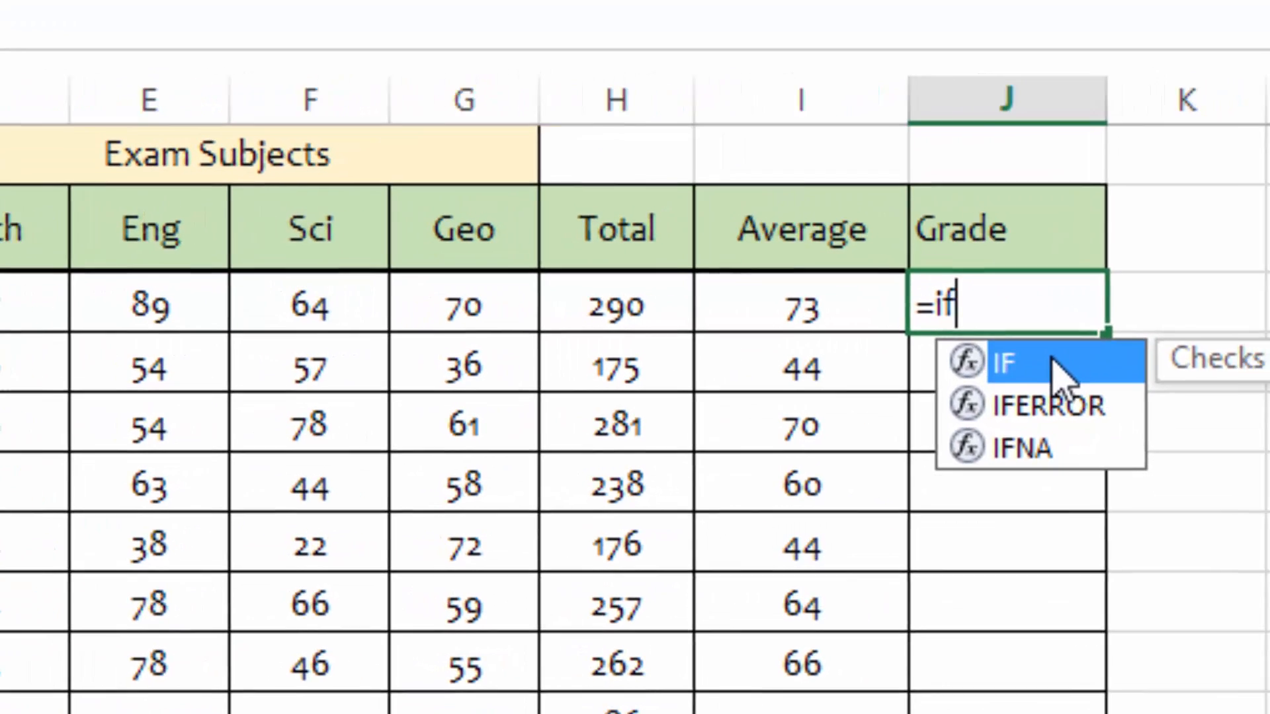
{"action": "double_click", "coordinate": [1097, 358]}
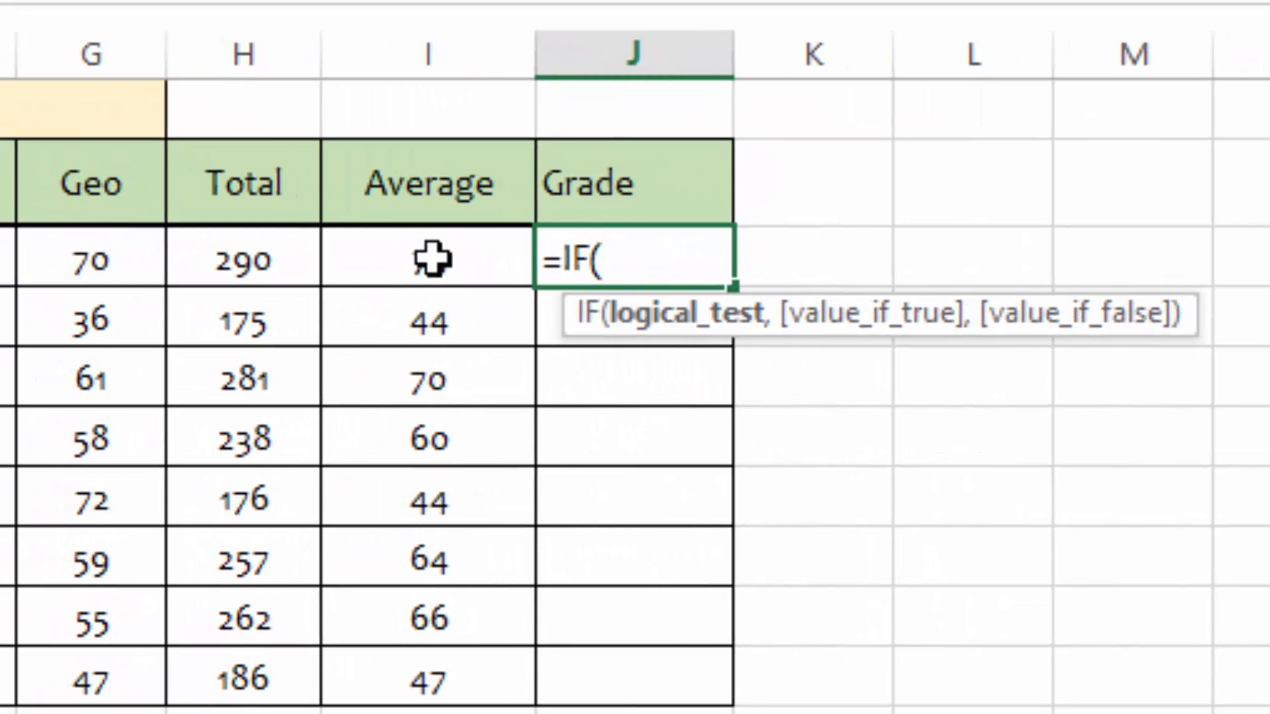
{"action": "left_click", "coordinate": [432, 259]}
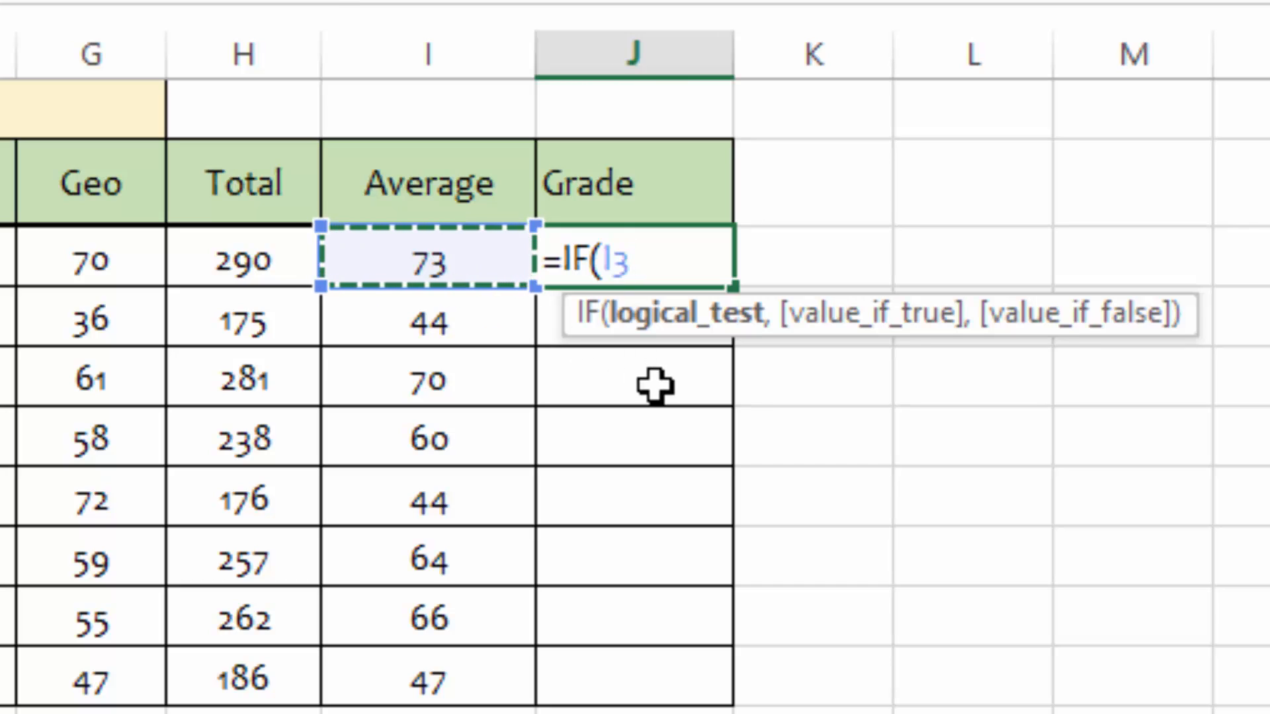
{"action": "type", "text": ">="}
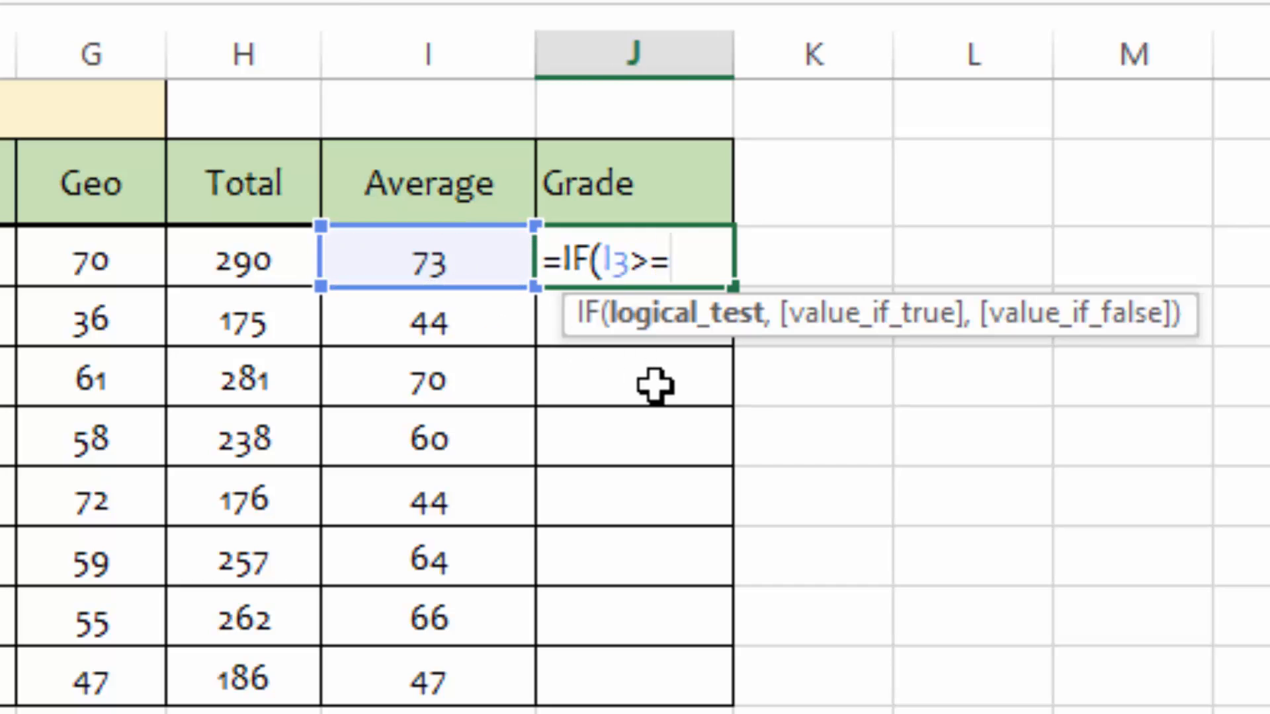
{"action": "type", "text": "50"}
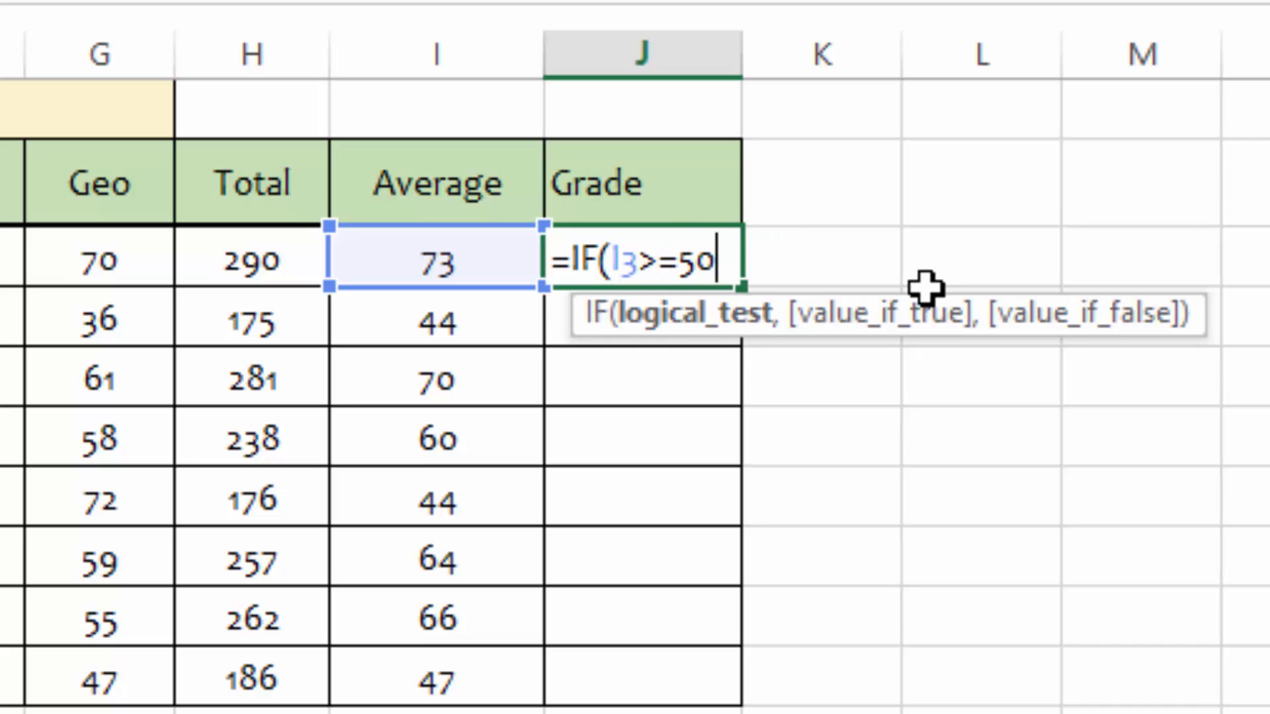
{"action": "type", "text": ",\""}
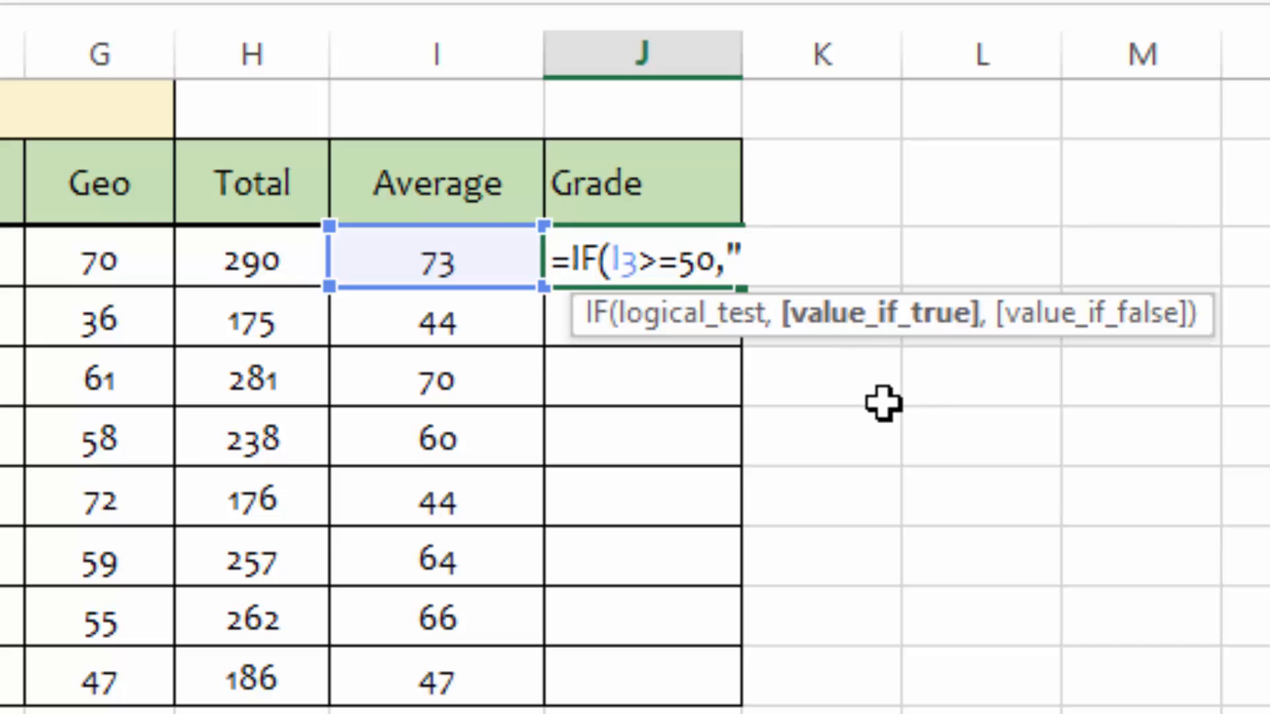
{"action": "type", "text": "P"}
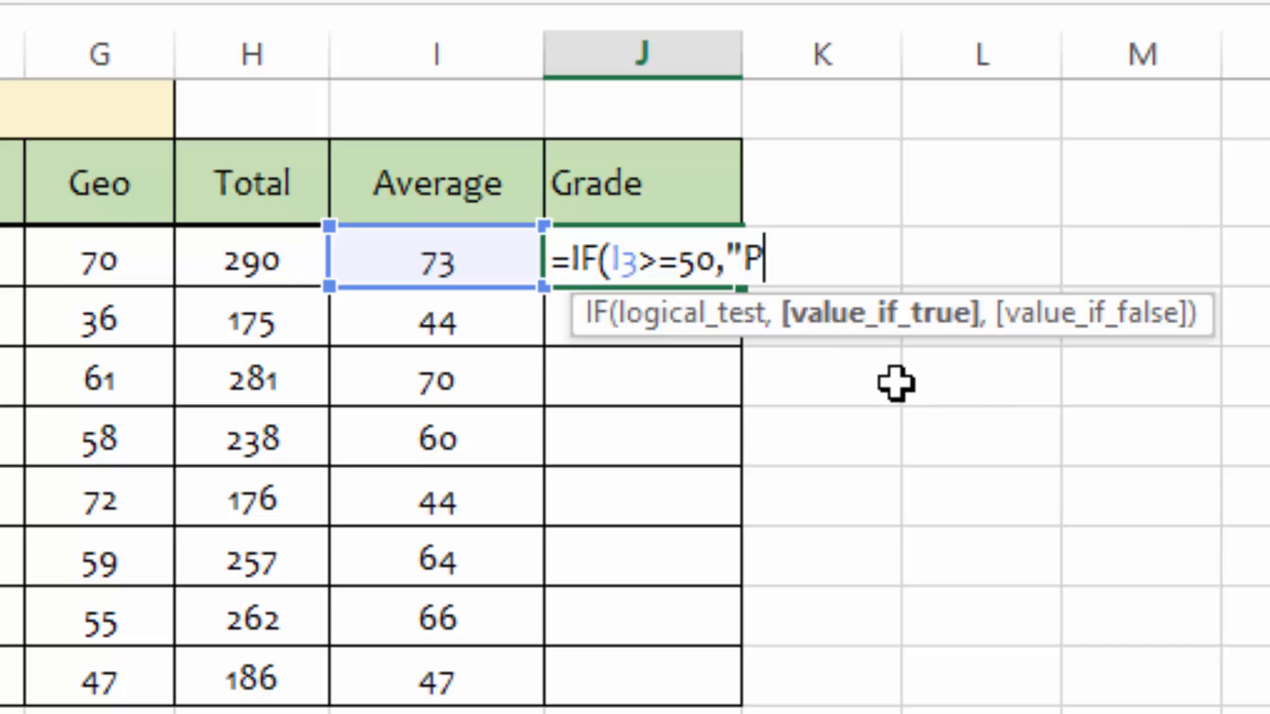
{"action": "type", "text": "ASS"}
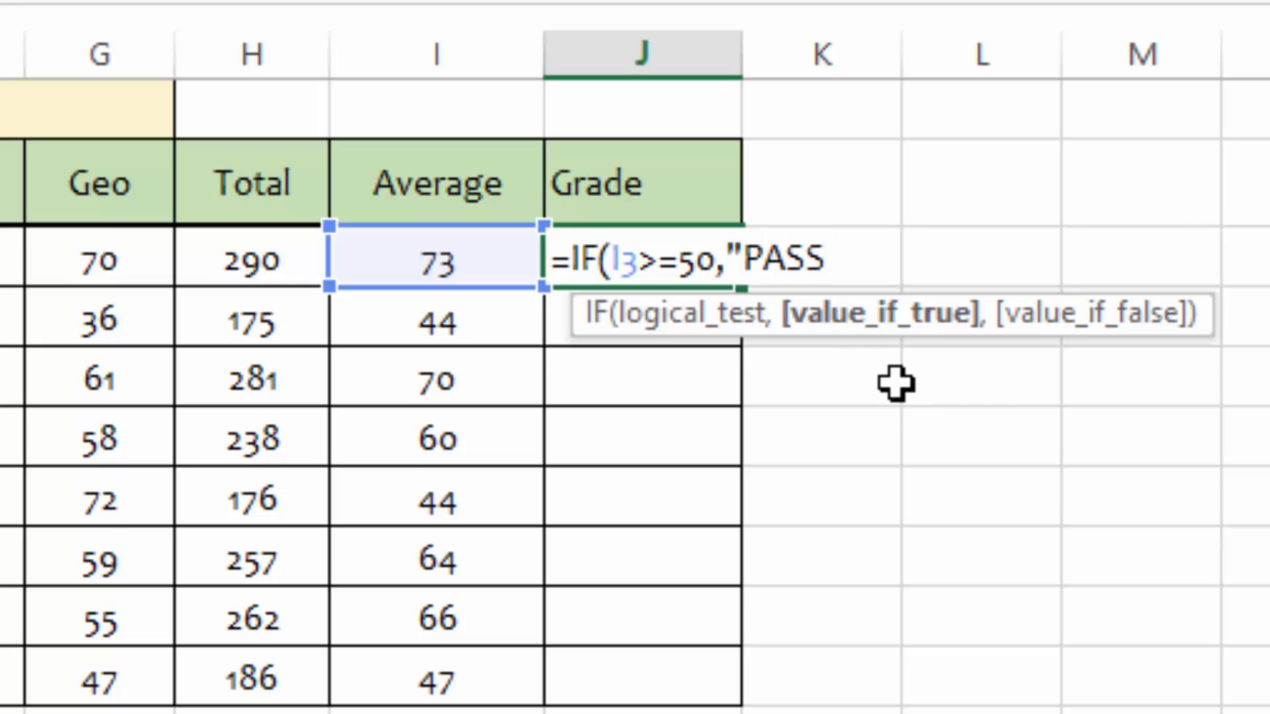
{"action": "type", "text": "\","}
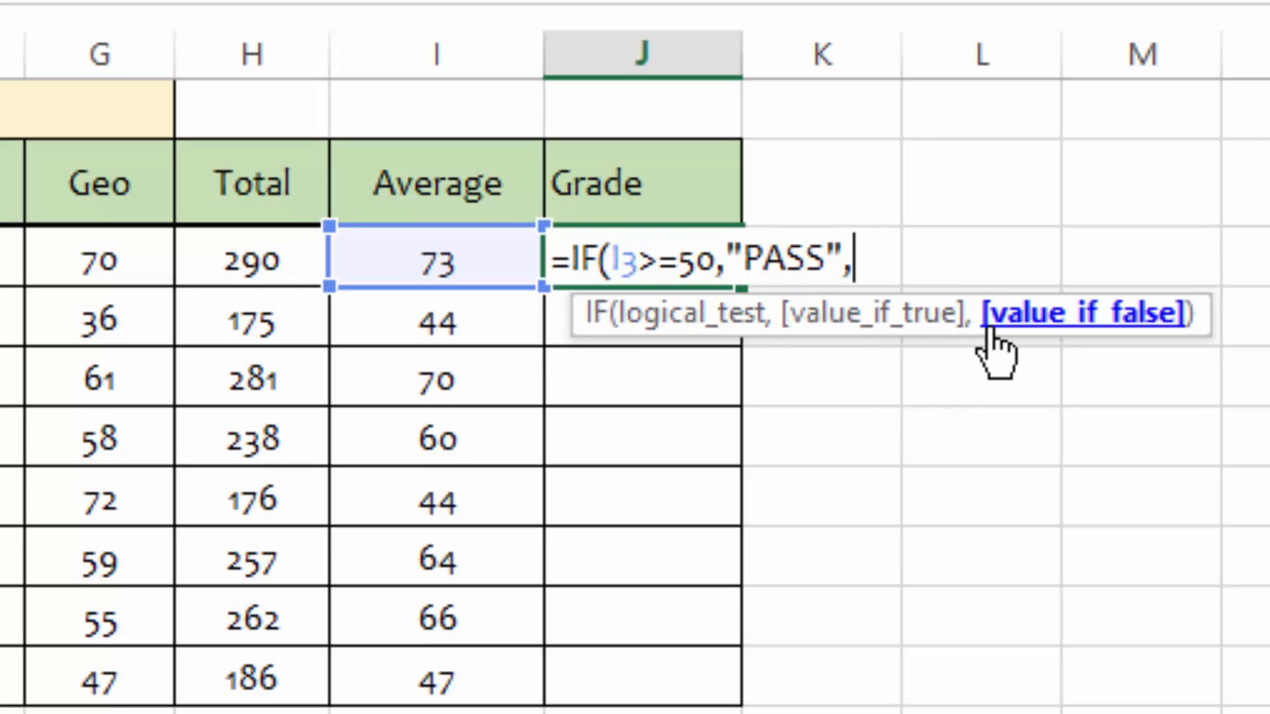
{"action": "type", "text": "\"FAIL"}
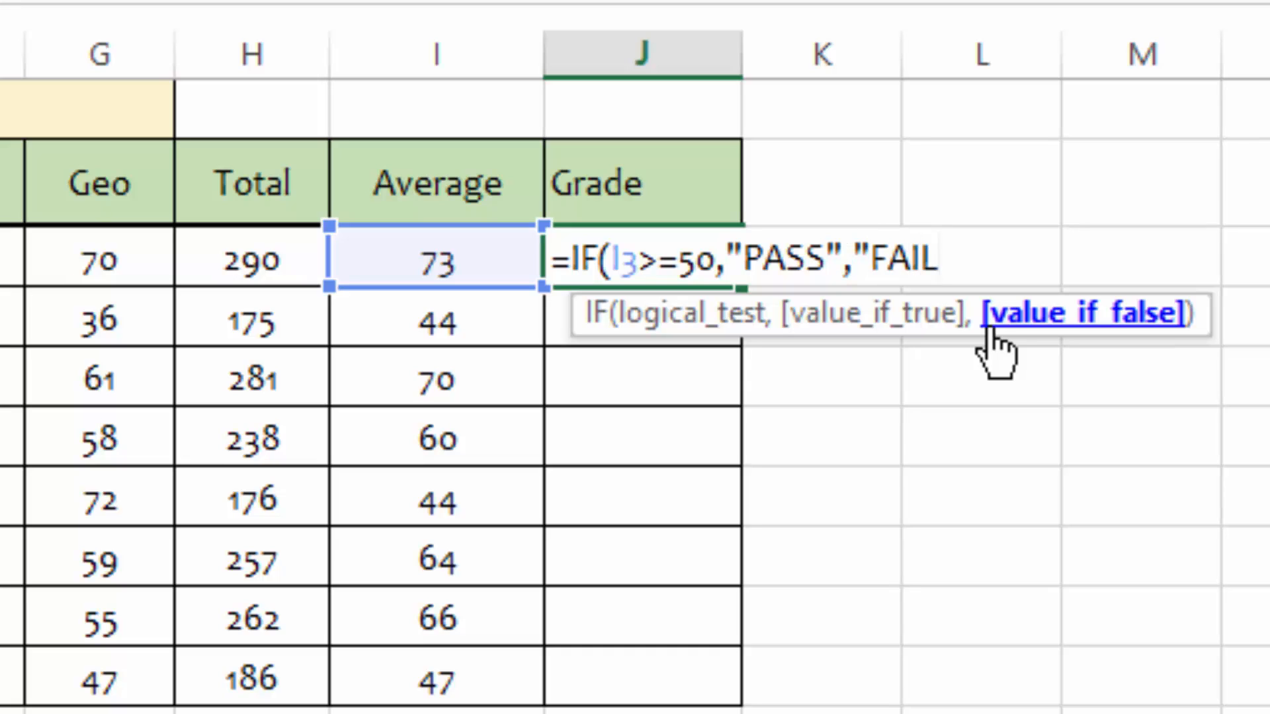
{"action": "type", "text": "\")"}
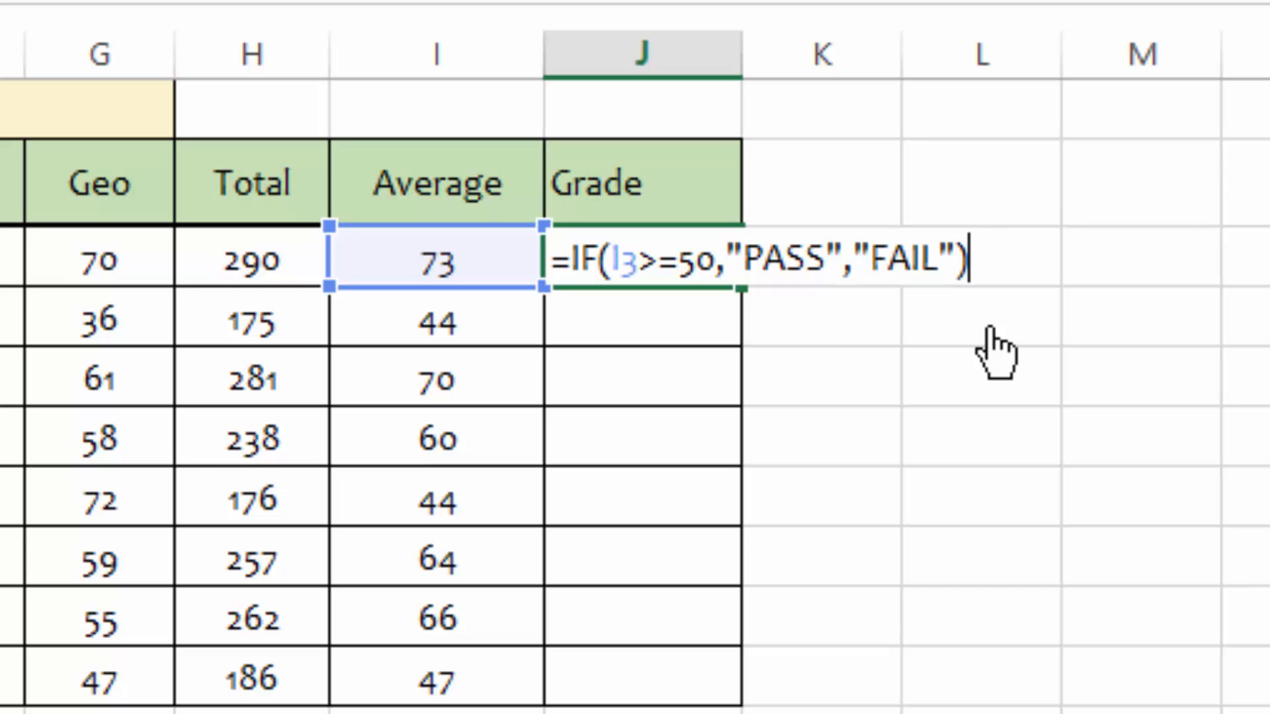
{"action": "key", "text": "Return"}
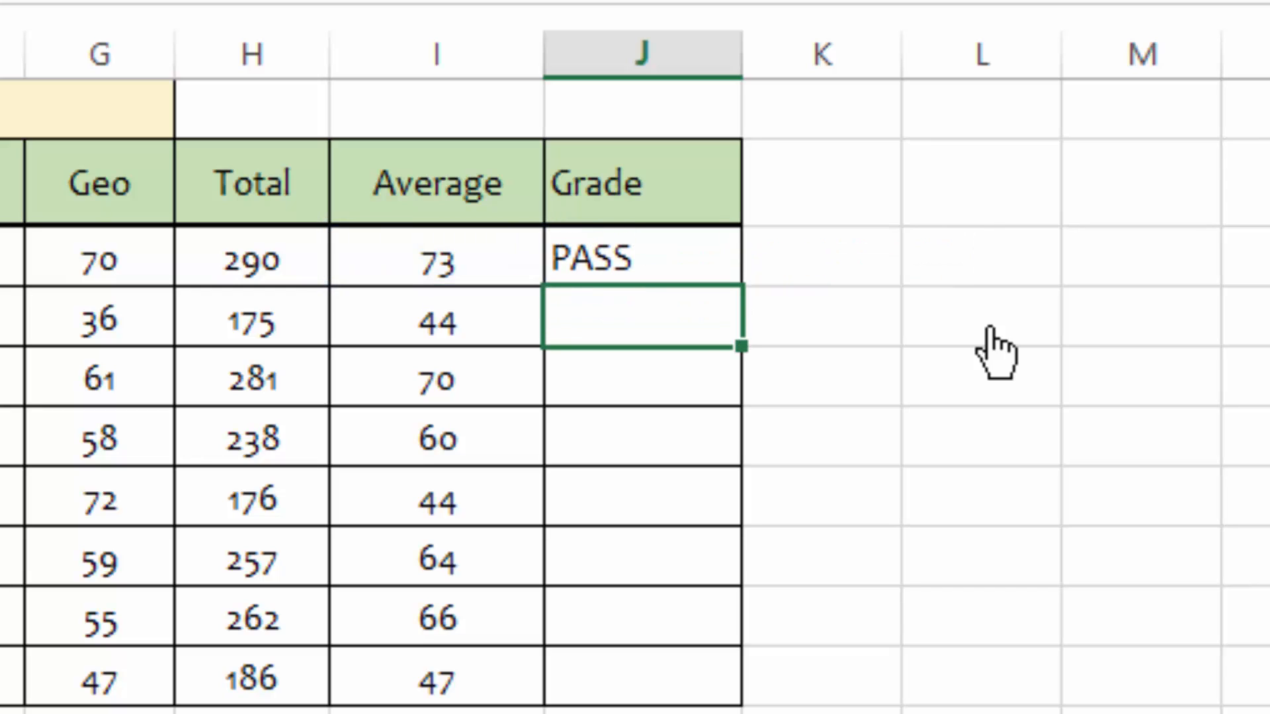
{"action": "left_click", "coordinate": [447, 260]}
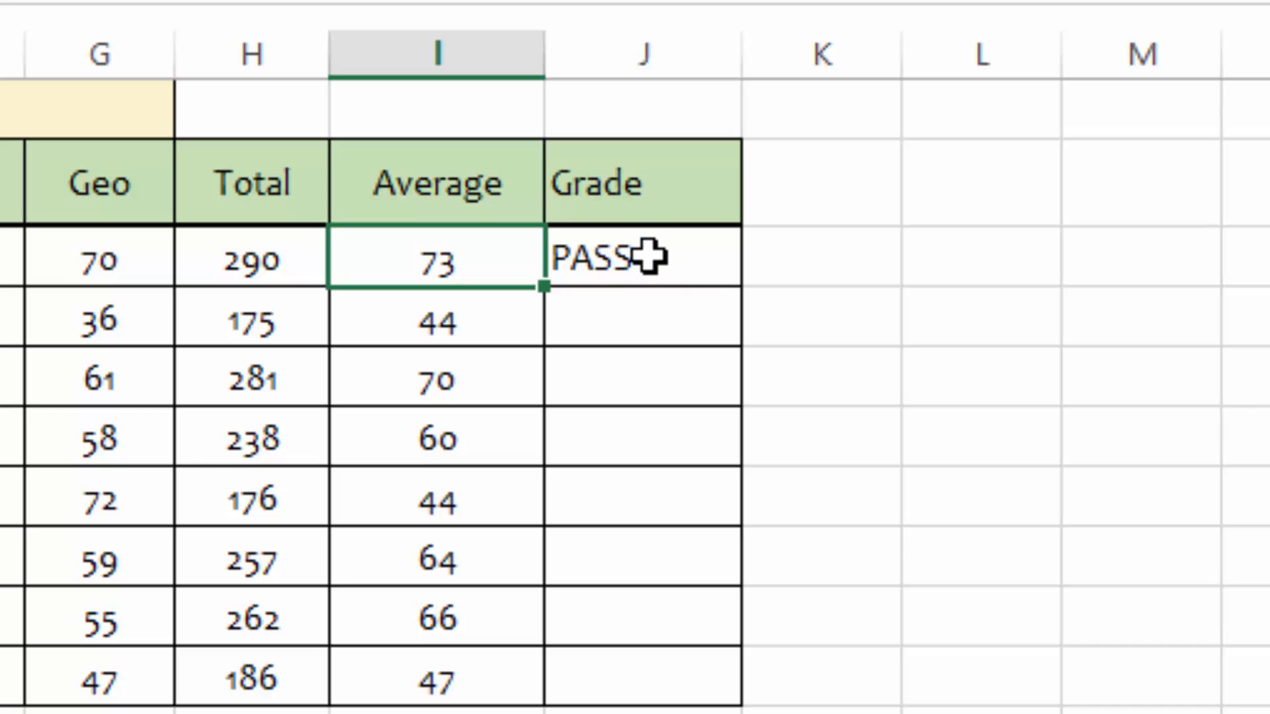
Step: Enter =IF(I4>=50,"PASS","FAIL") in the second student's Grade cell
{"action": "left_click", "coordinate": [632, 308]}
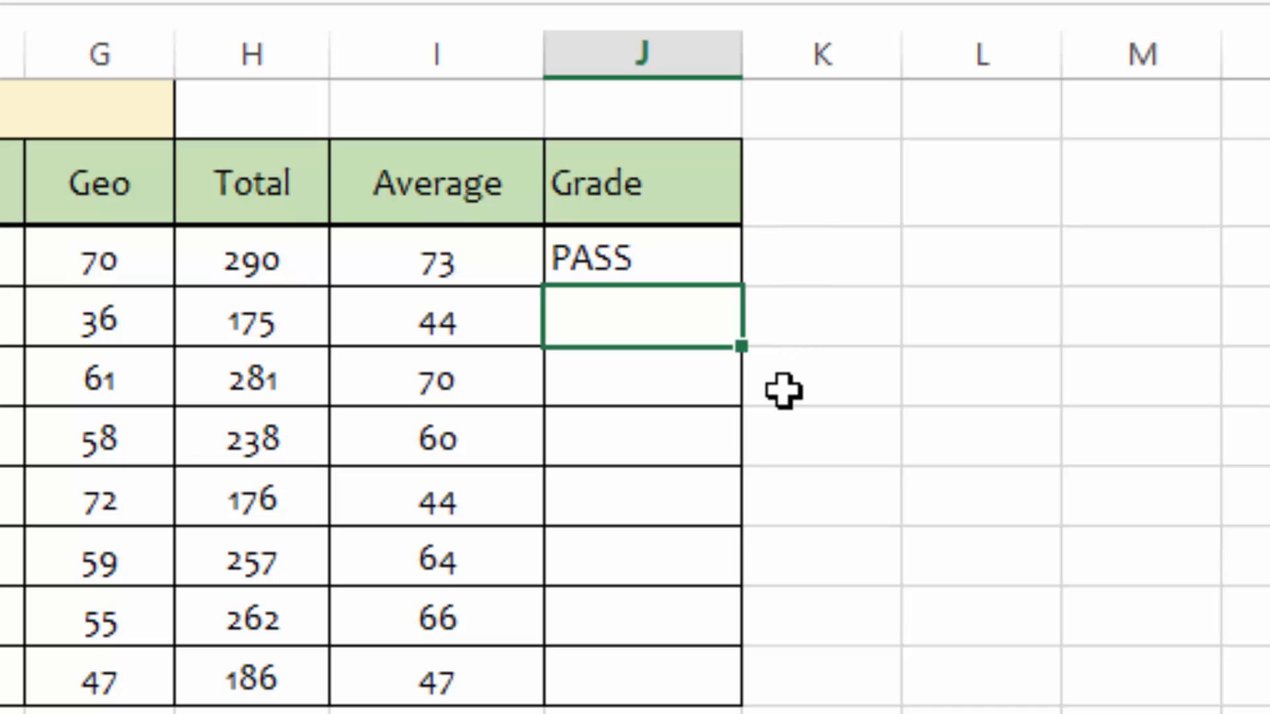
{"action": "type", "text": "=if"}
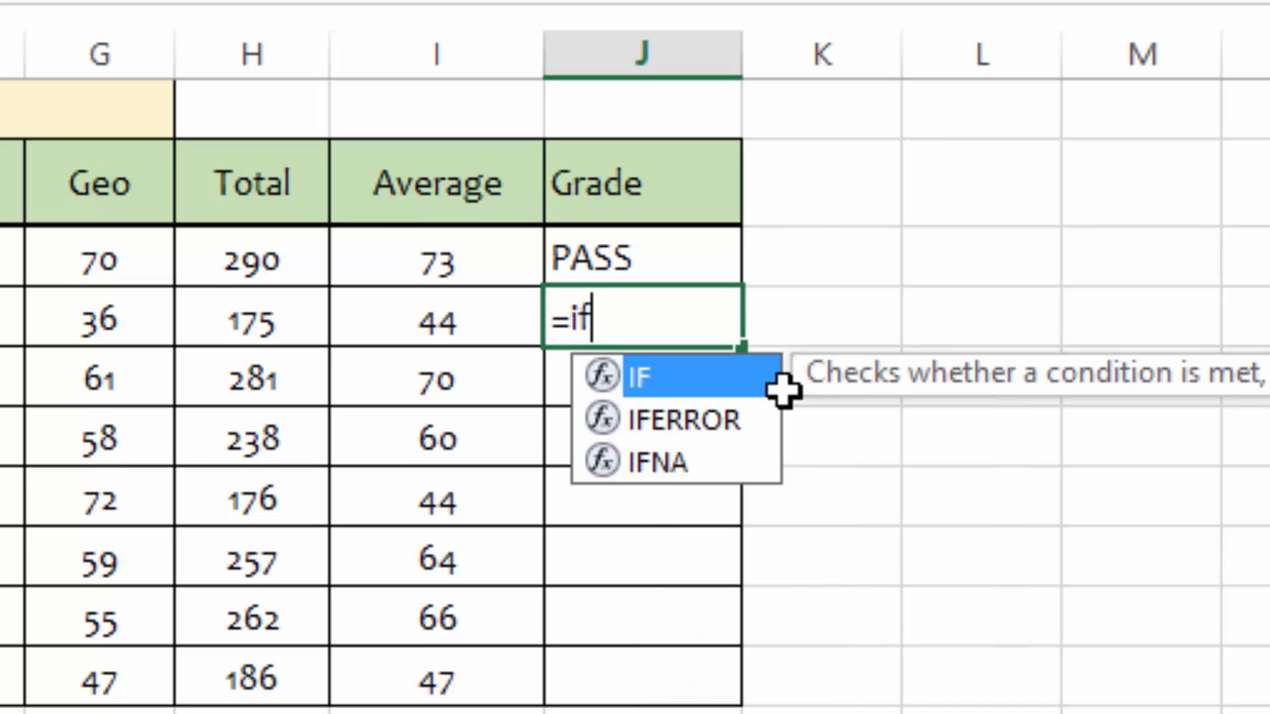
{"action": "double_click", "coordinate": [670, 386]}
{"action": "left_click", "coordinate": [428, 320]}
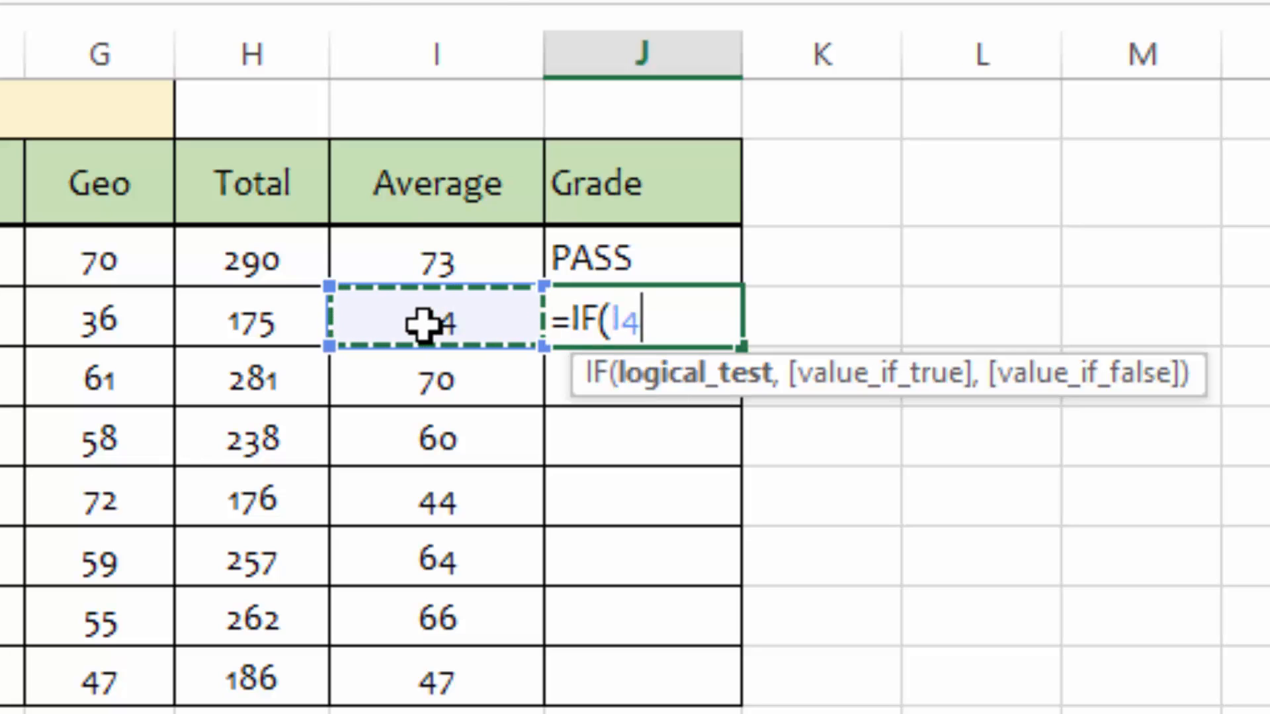
{"action": "type", "text": ">"}
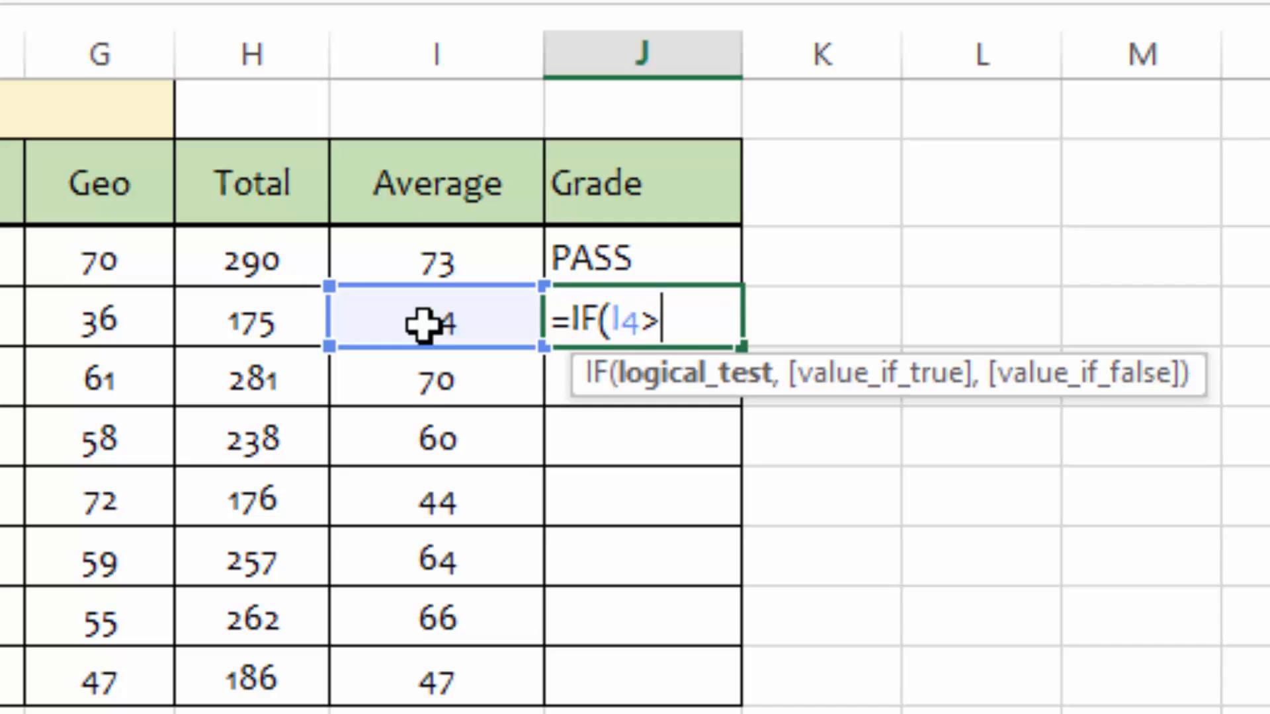
{"action": "type", "text": "=50"}
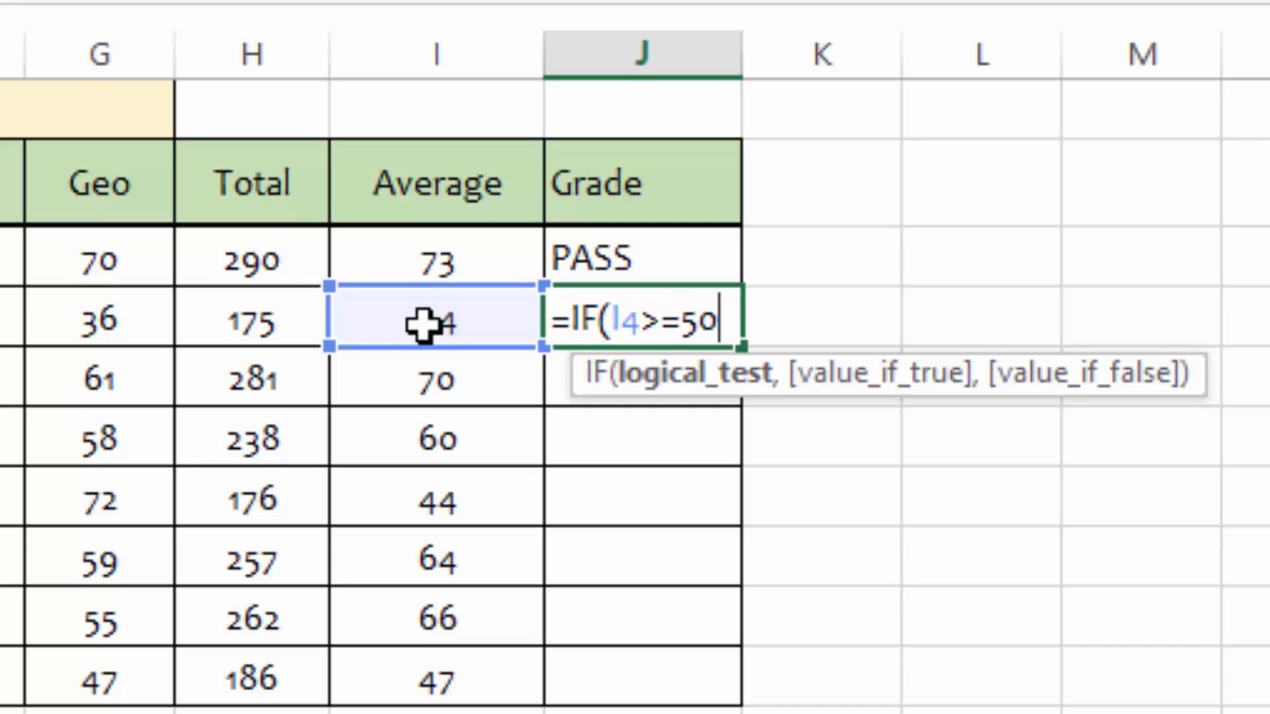
{"action": "type", "text": ","}
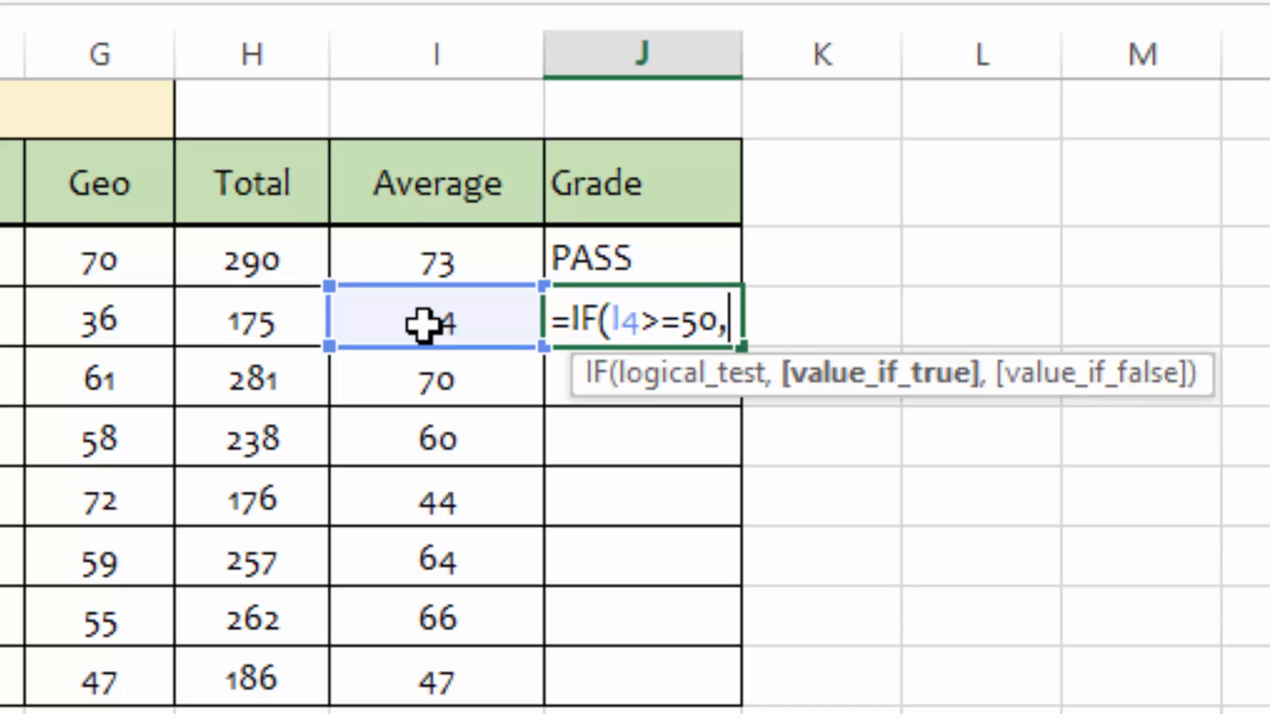
{"action": "type", "text": "\"P"}
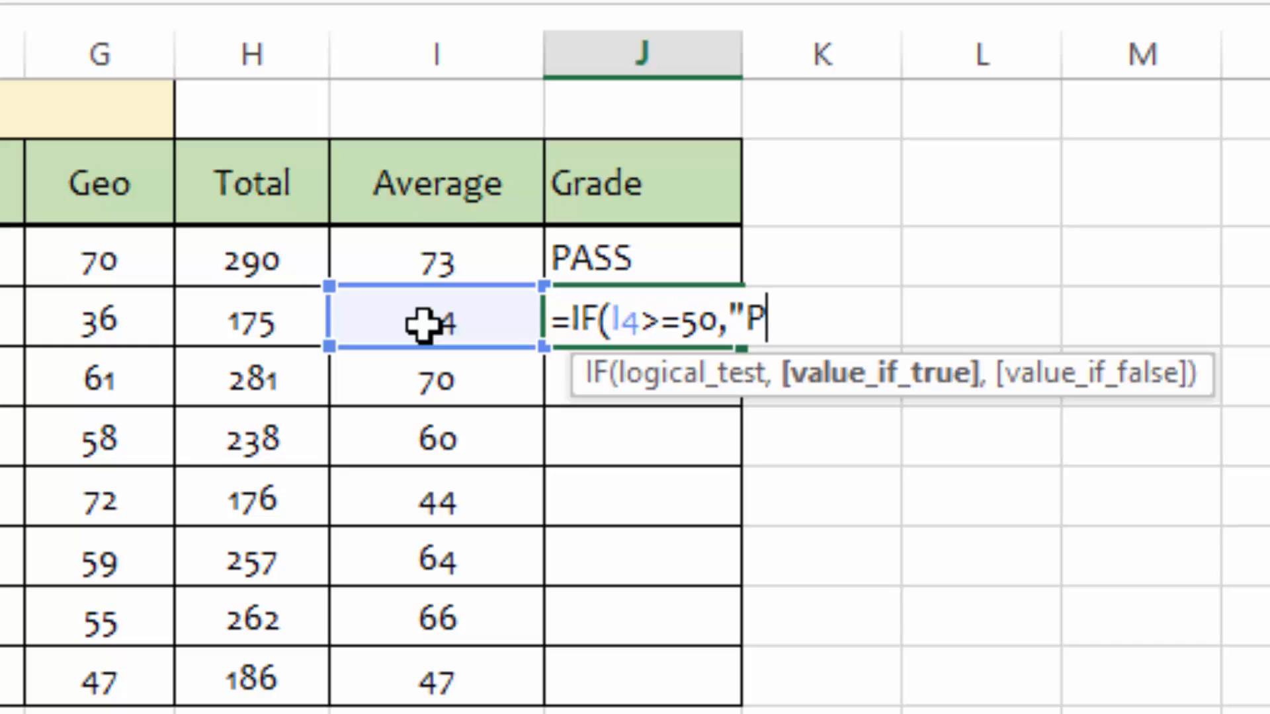
{"action": "type", "text": "ASS\""}
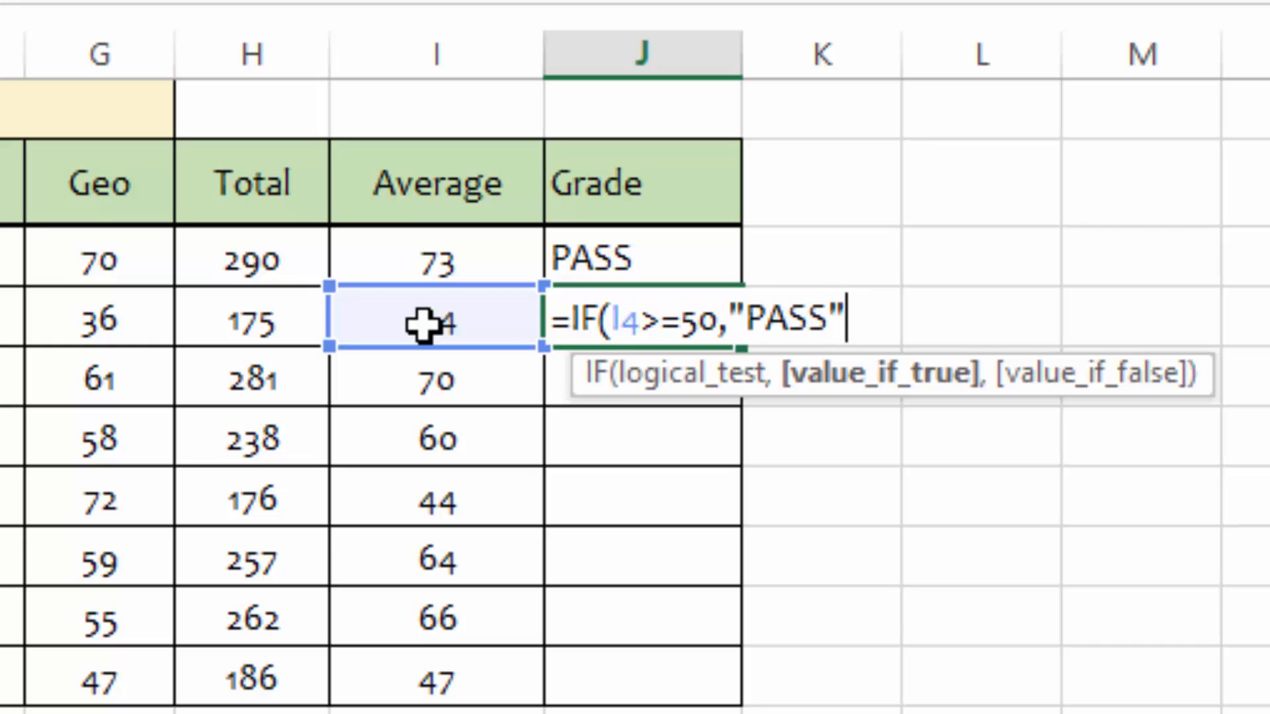
{"action": "type", "text": ","}
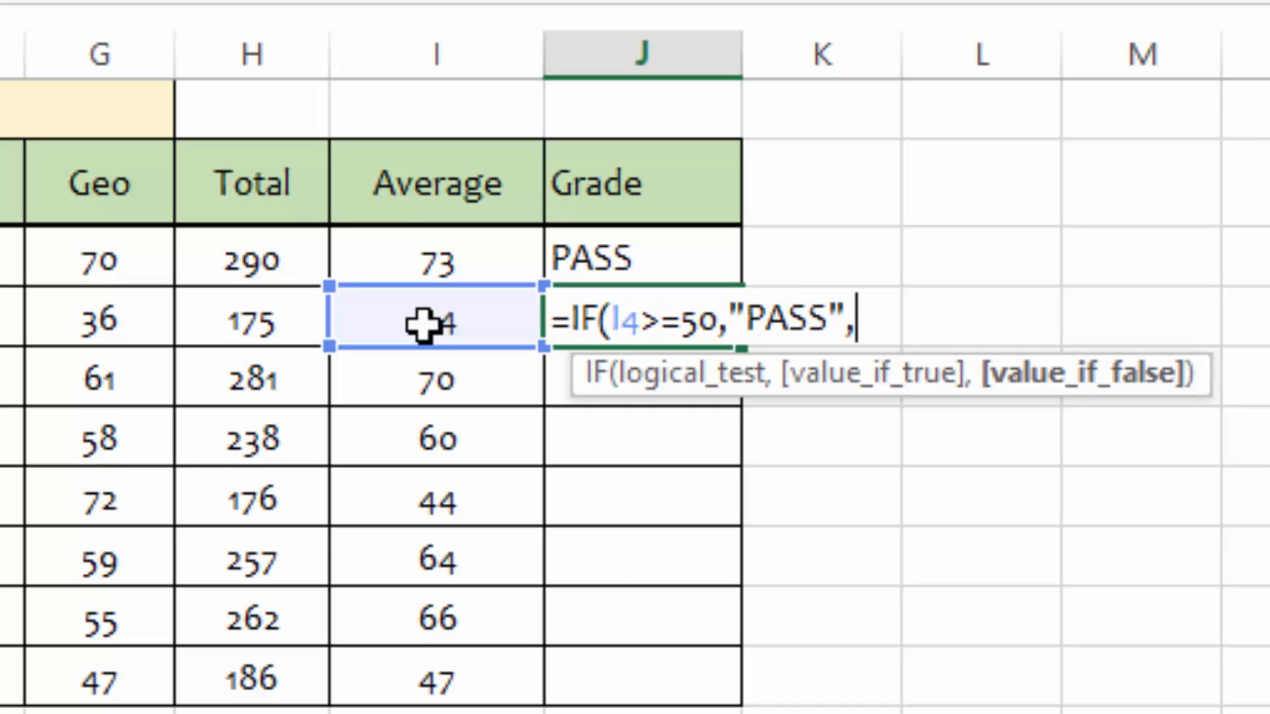
{"action": "type", "text": "\"FAIL"}
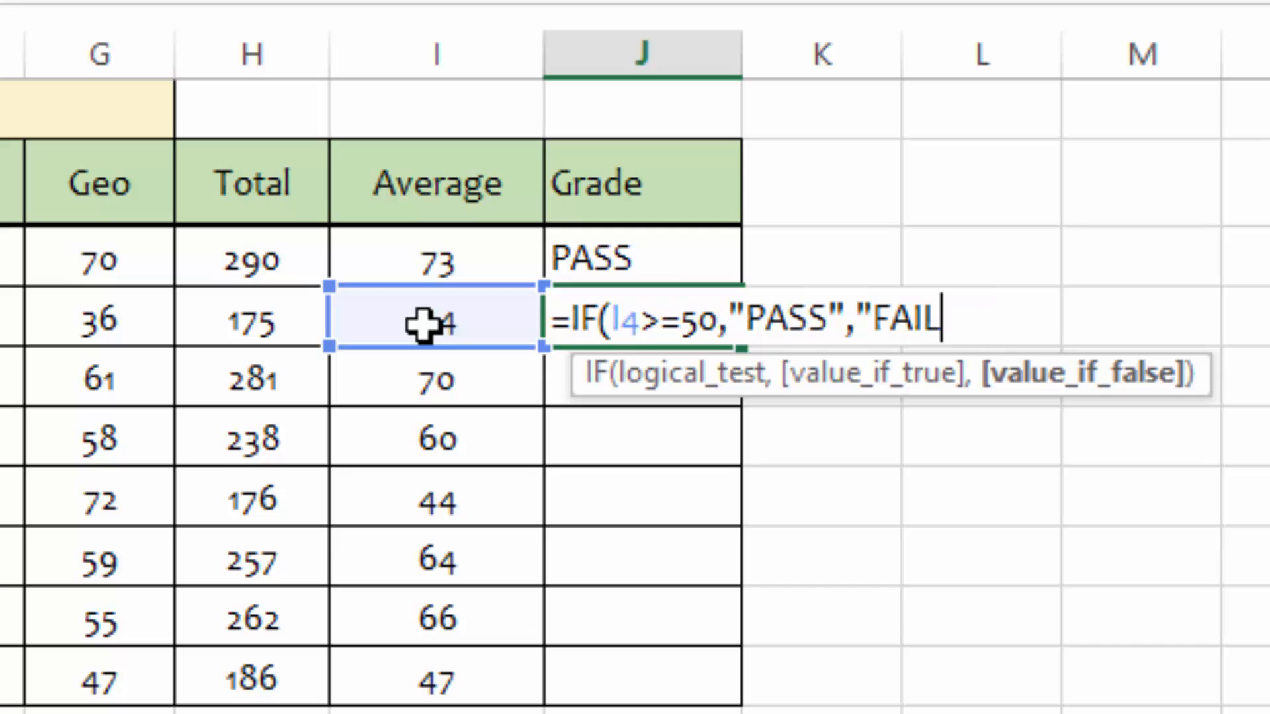
{"action": "type", "text": "\""}
{"action": "key", "text": "Return"}
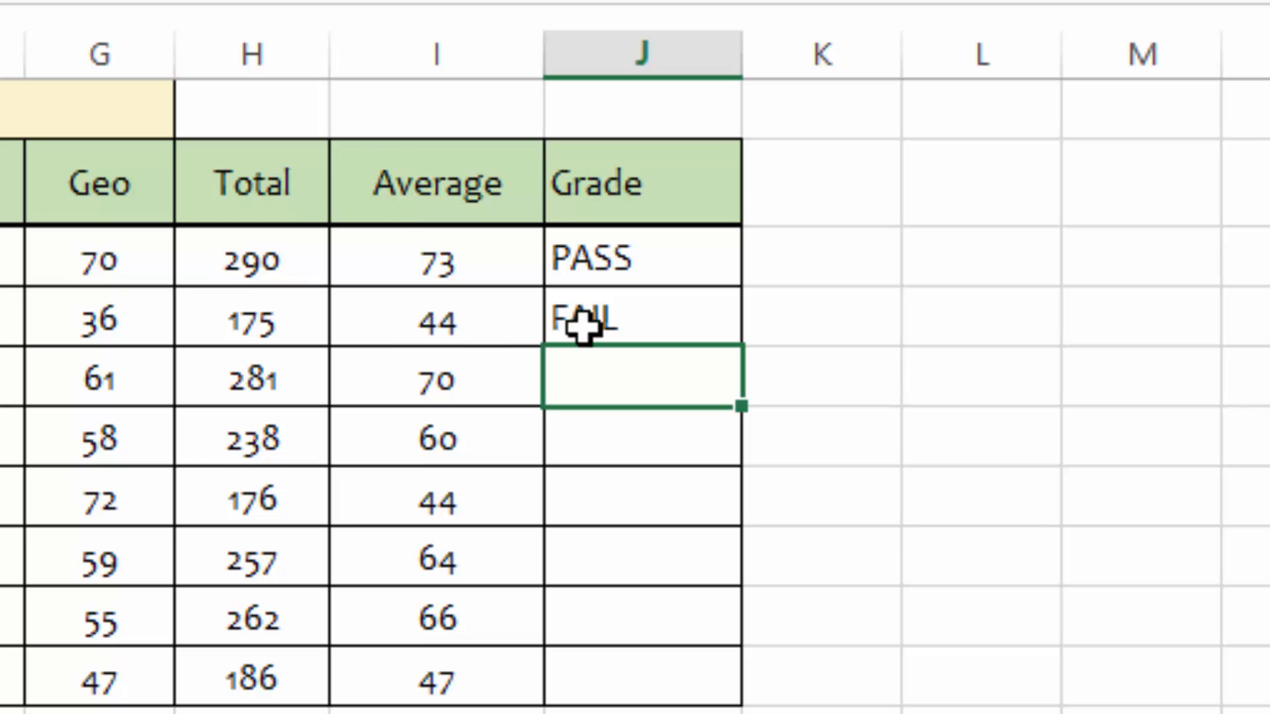
Step: Fill the second student's grade formula down through the last student's Grade cell in row 10
{"action": "left_click", "coordinate": [424, 322]}
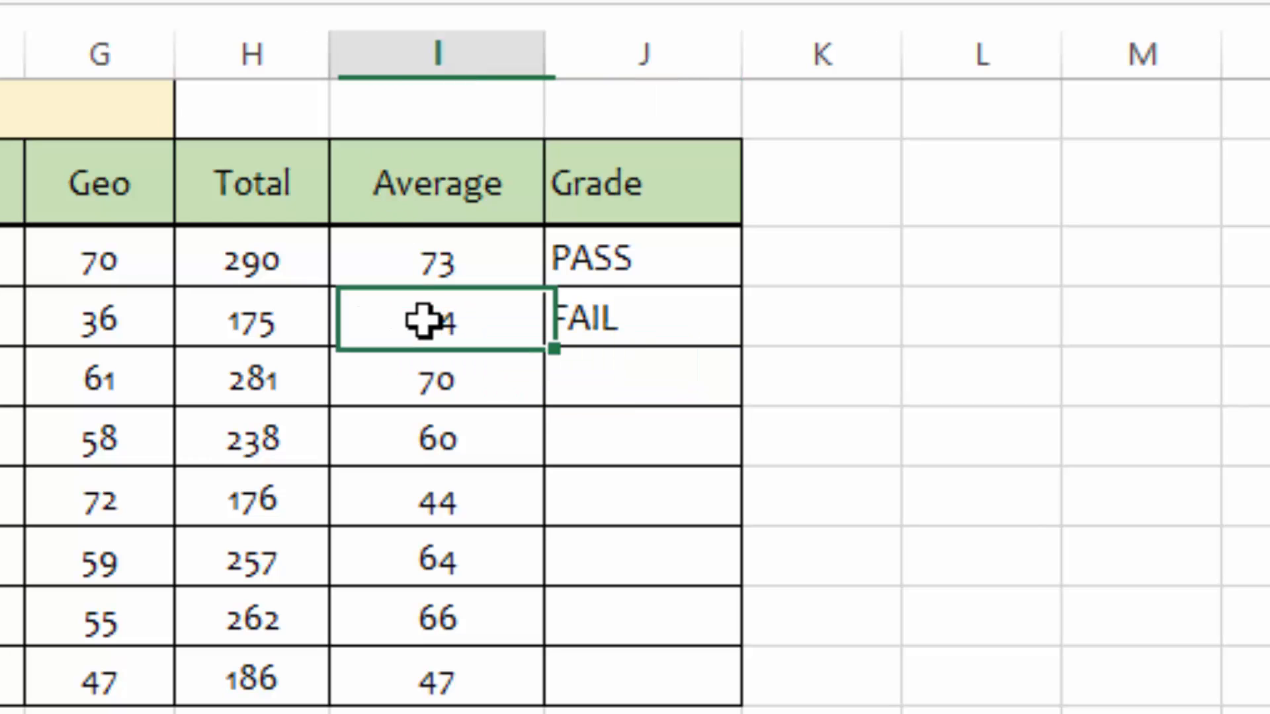
{"action": "left_click", "coordinate": [605, 320]}
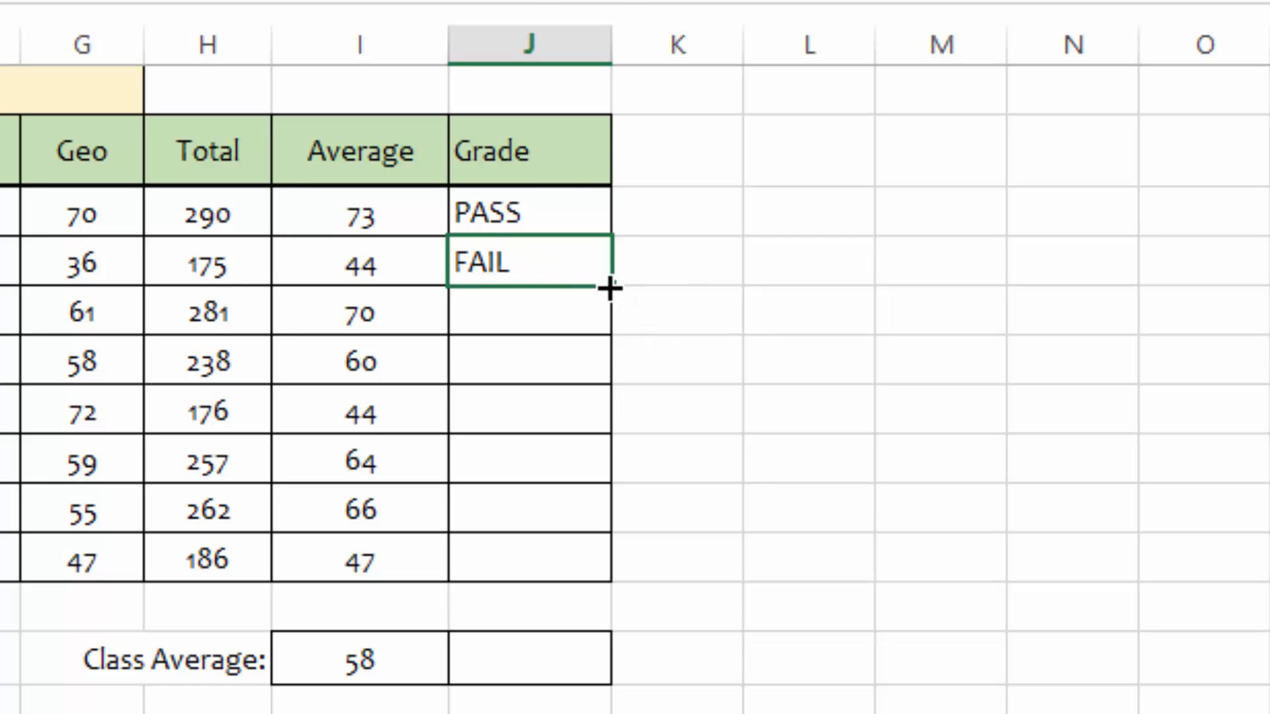
{"action": "left_click_drag", "start_coordinate": [608, 288], "coordinate": [583, 603]}
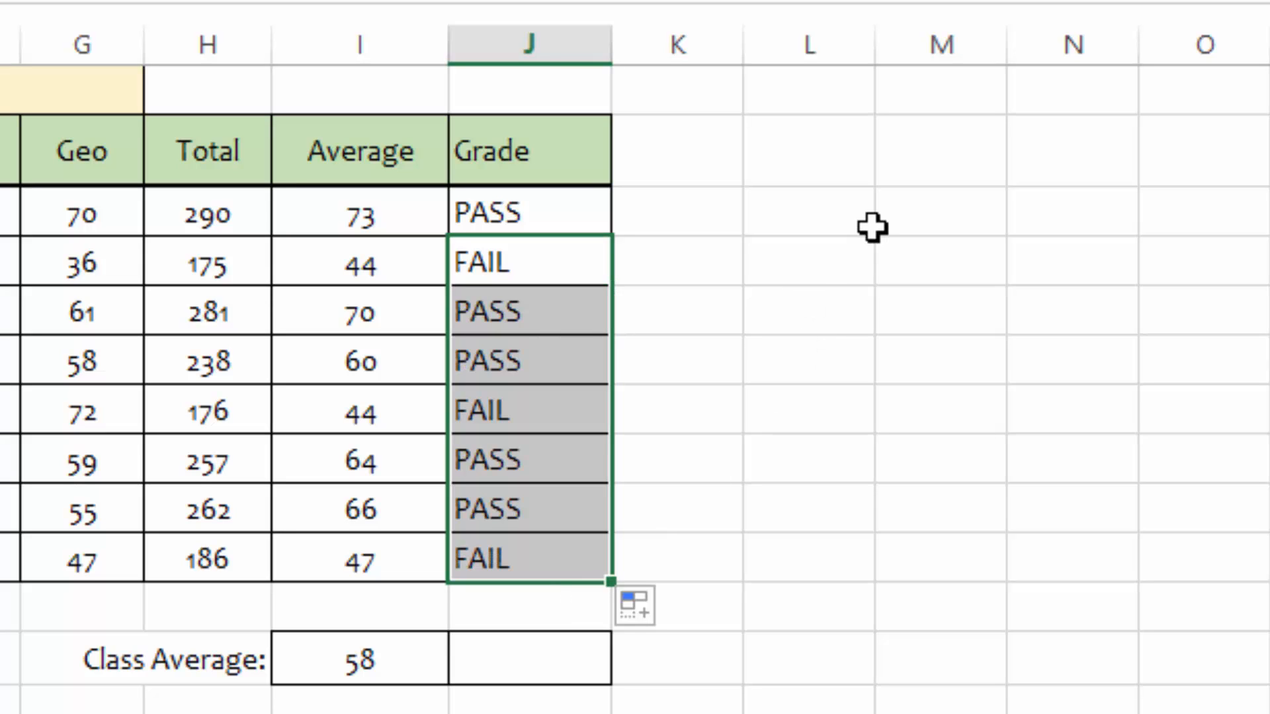
{"action": "left_click", "coordinate": [816, 304]}
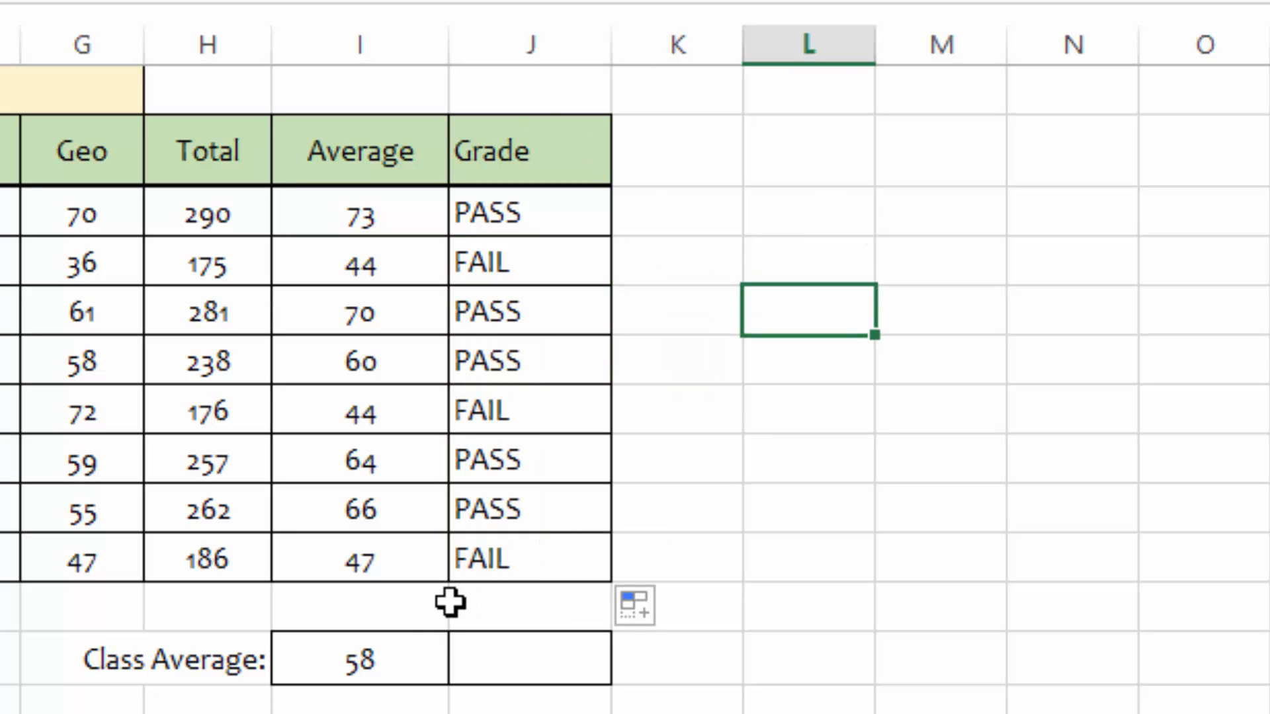
Step: Compare each student's Average with the Grade beside it to check the PASS/FAIL results
{"action": "left_click", "coordinate": [357, 579]}
{"action": "left_click", "coordinate": [504, 561]}
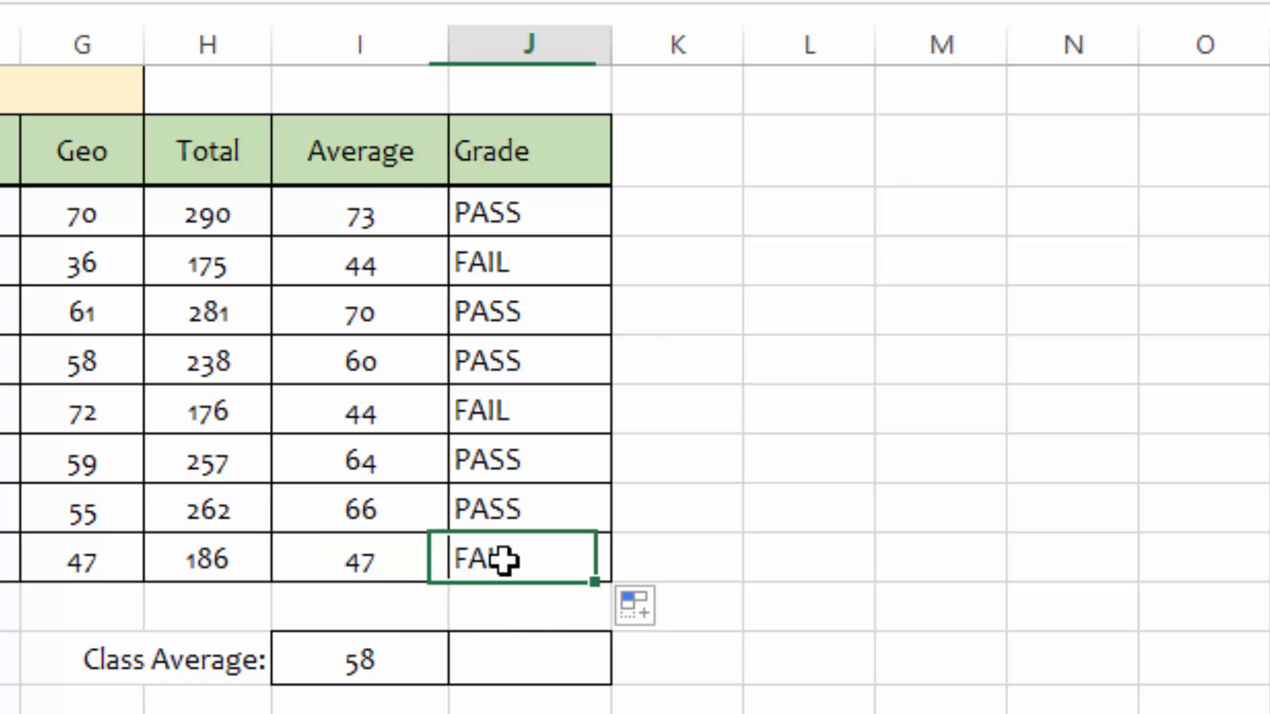
{"action": "left_click", "coordinate": [361, 504]}
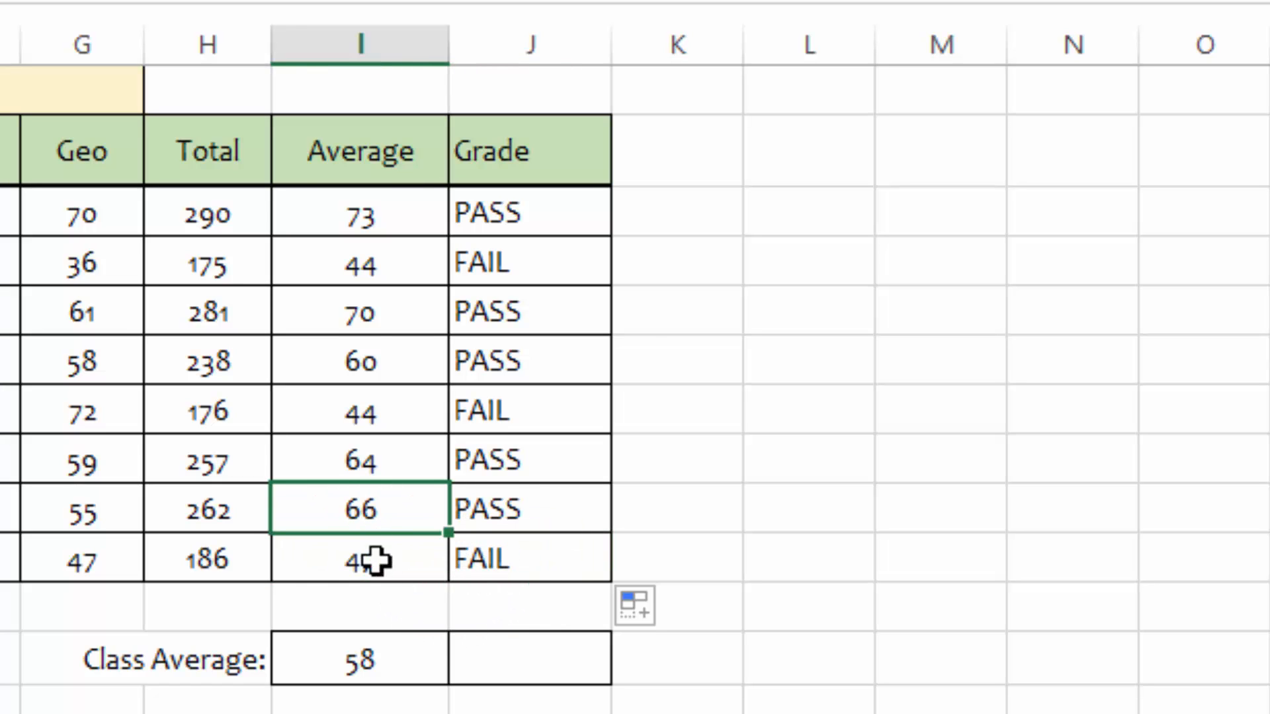
{"action": "left_click", "coordinate": [483, 509]}
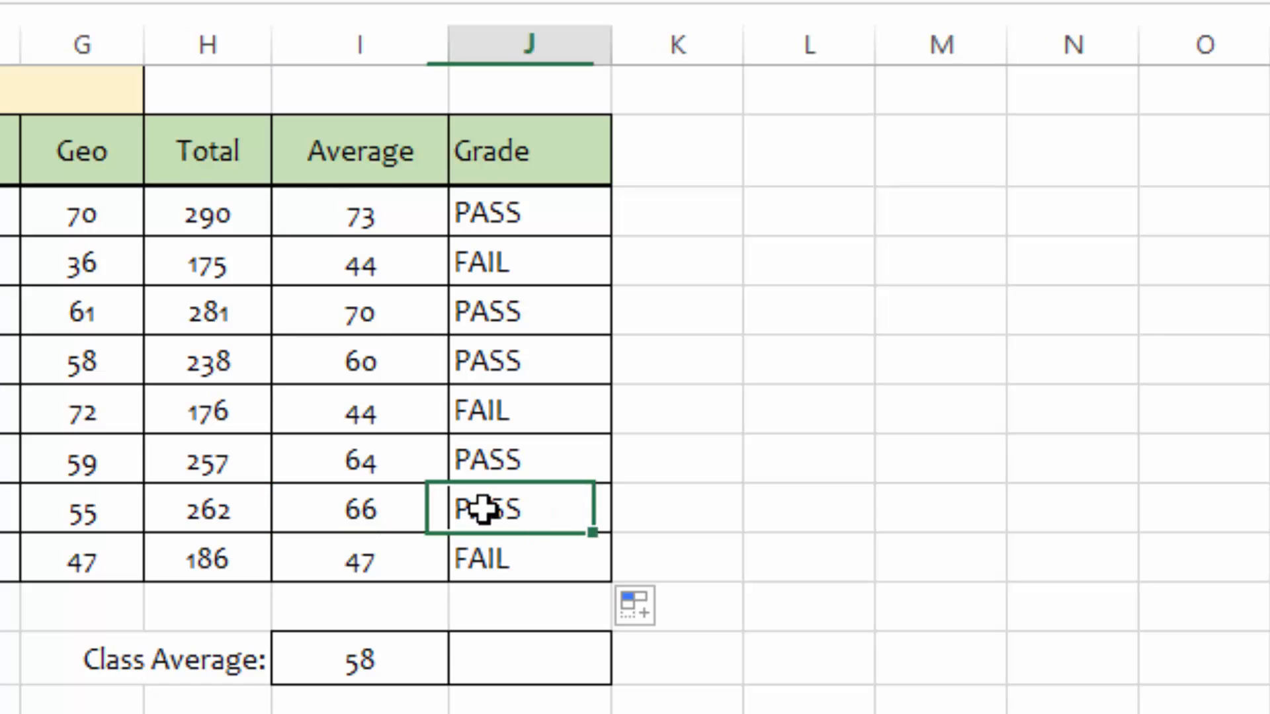
{"action": "left_click", "coordinate": [362, 410]}
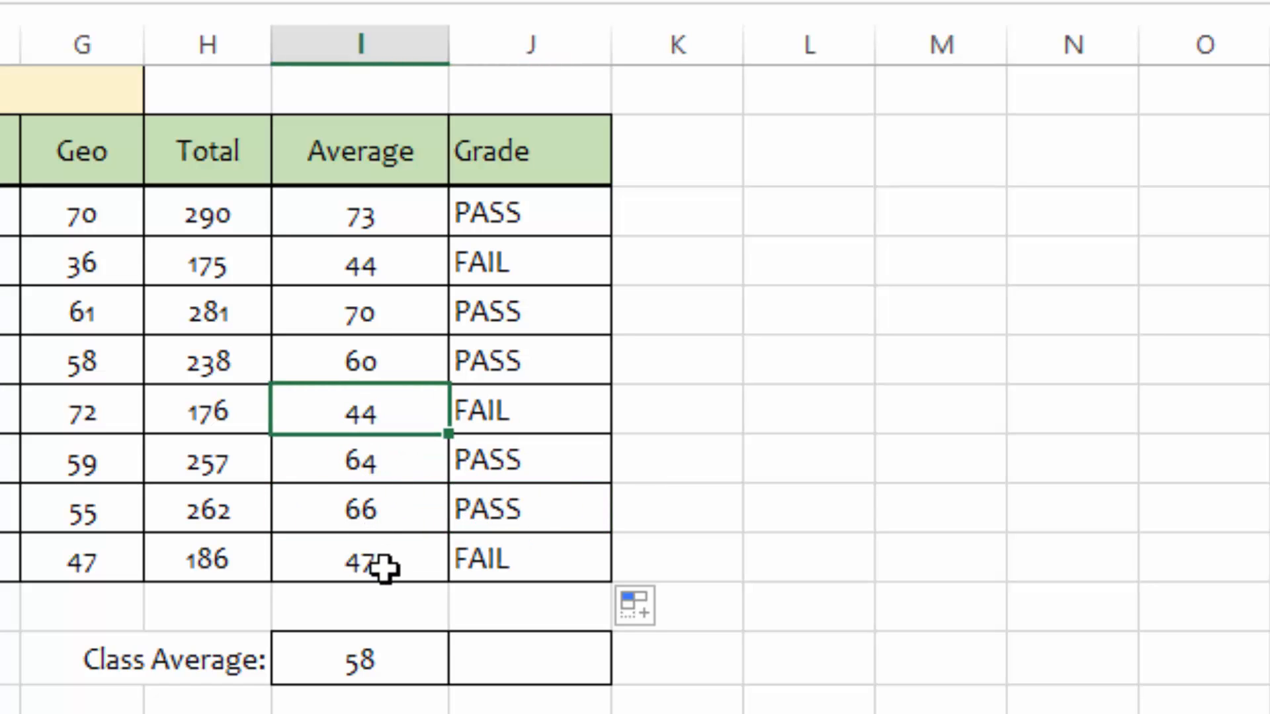
{"action": "left_click", "coordinate": [495, 406]}
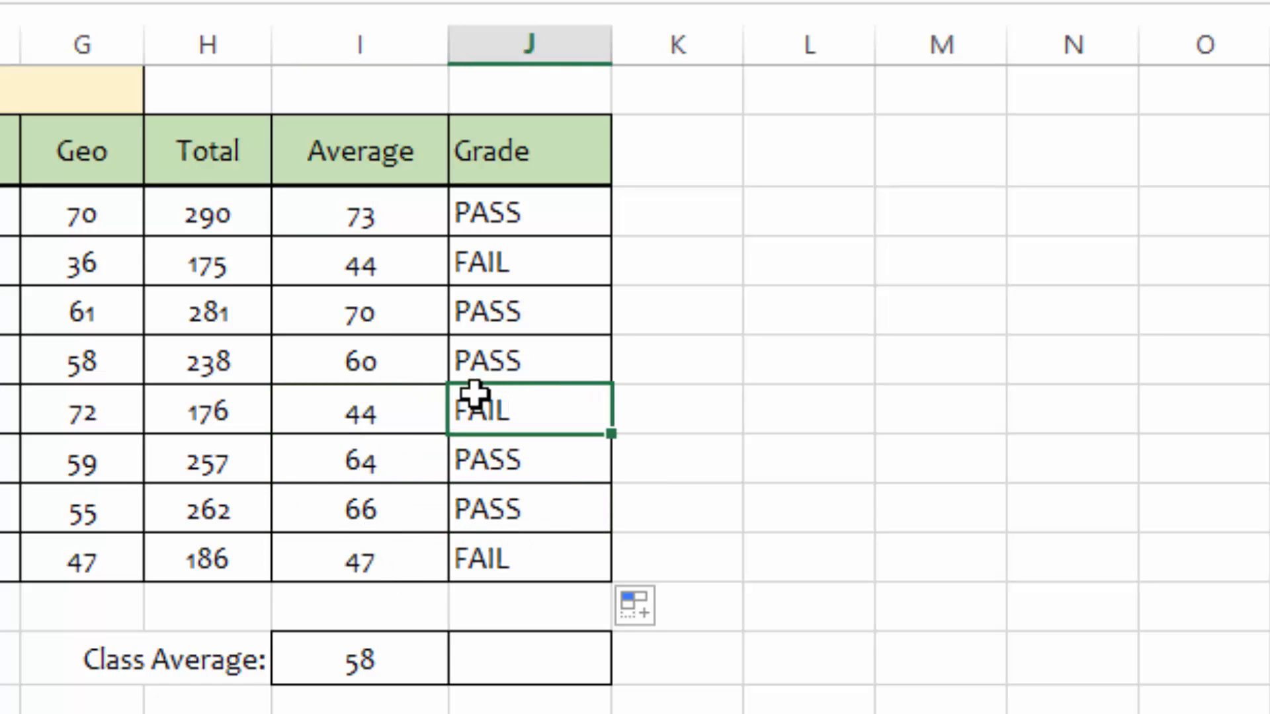
{"action": "left_click", "coordinate": [369, 315]}
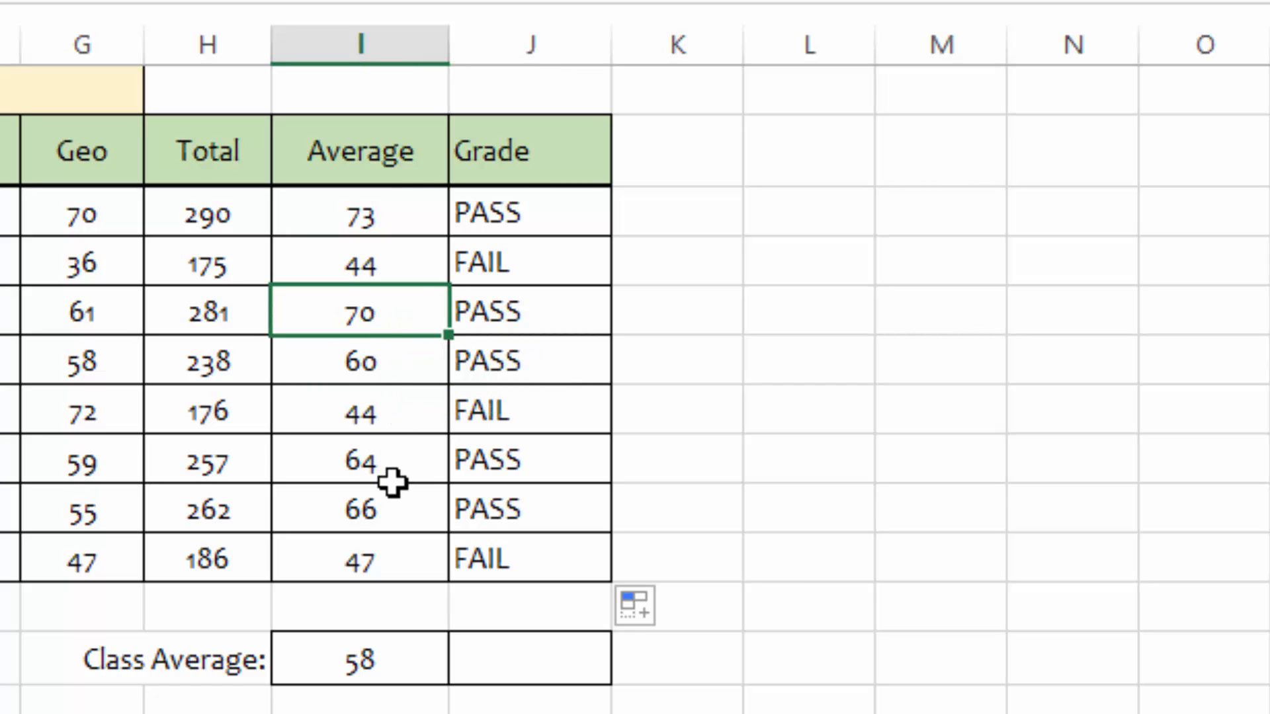
{"action": "left_click", "coordinate": [526, 313]}
{"action": "key", "text": "Right"}
{"action": "key", "text": "Right"}
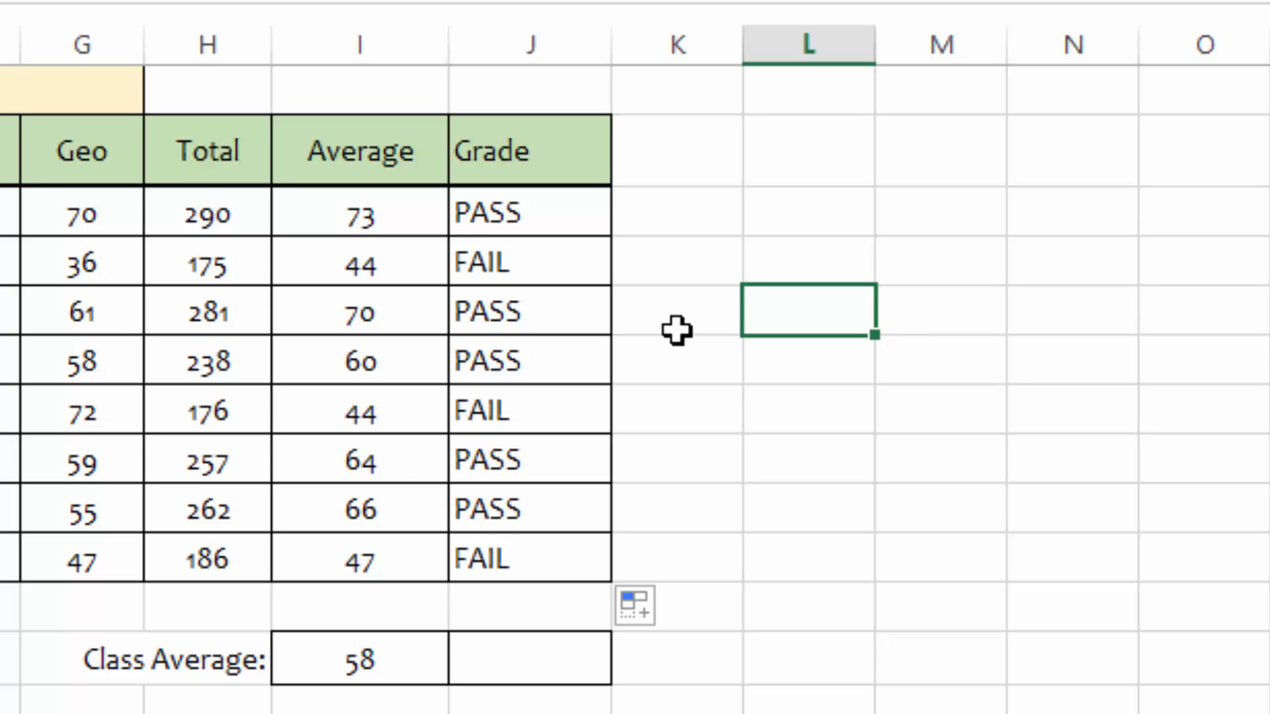
Step: Enter =IF(I12>=50,"PASS","FAIL") in the Grade cell beside the Class Average
{"action": "left_click", "coordinate": [482, 658]}
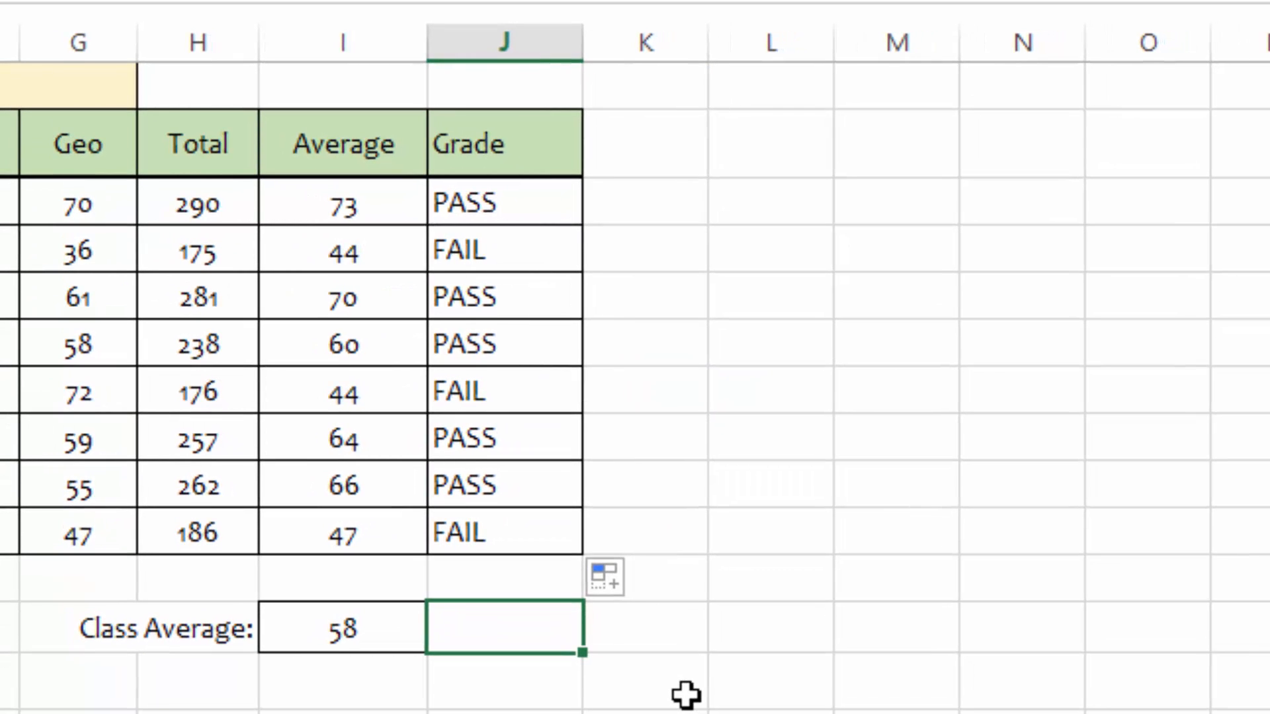
{"action": "type", "text": "=if"}
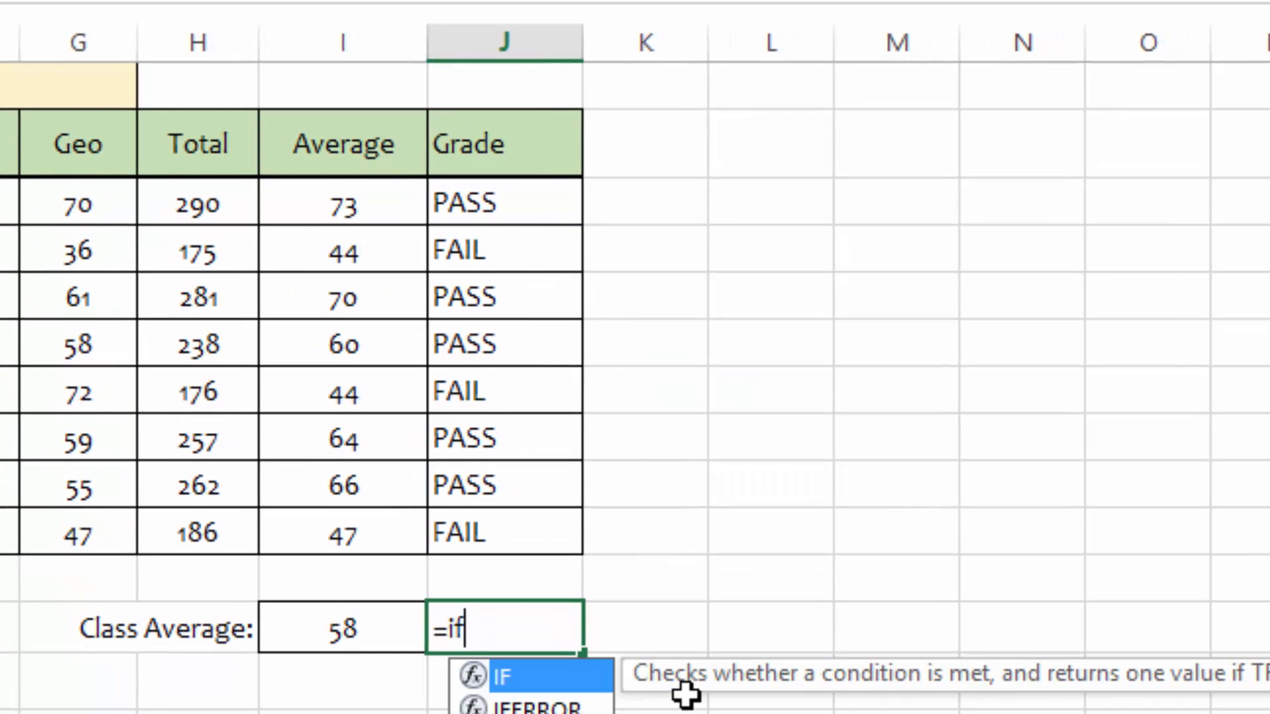
{"action": "double_click", "coordinate": [522, 676]}
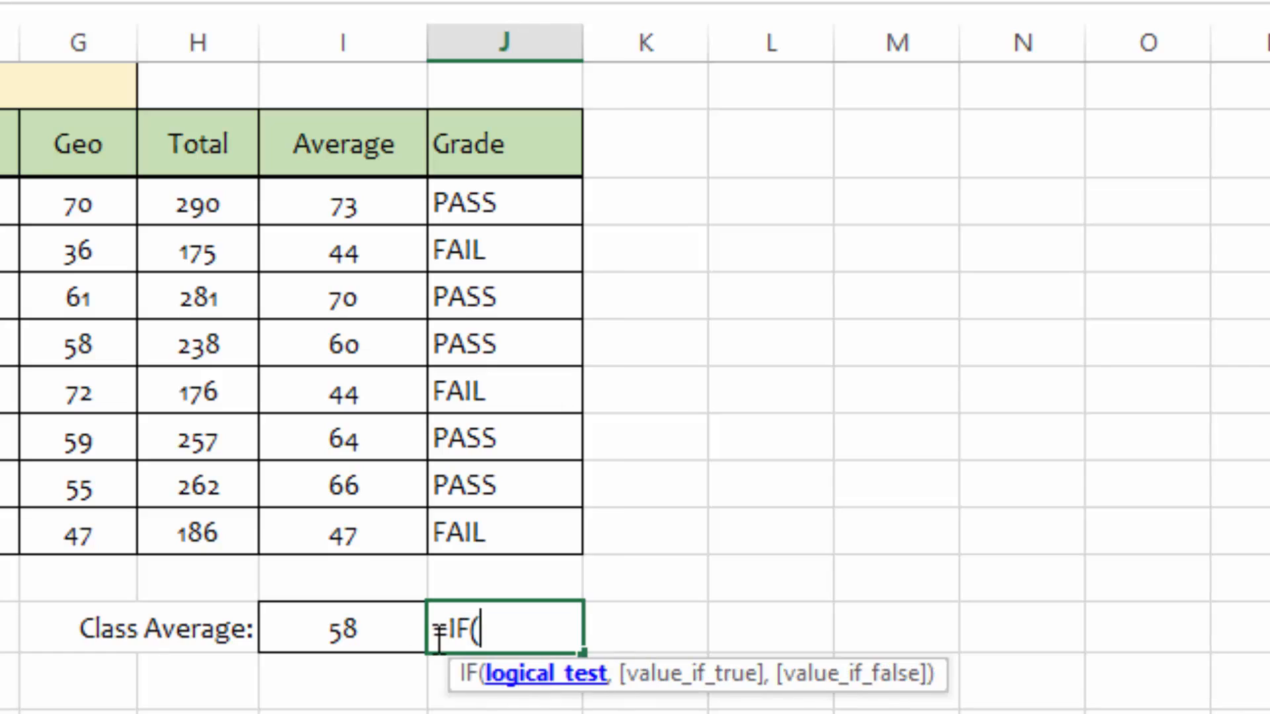
{"action": "left_click", "coordinate": [338, 632]}
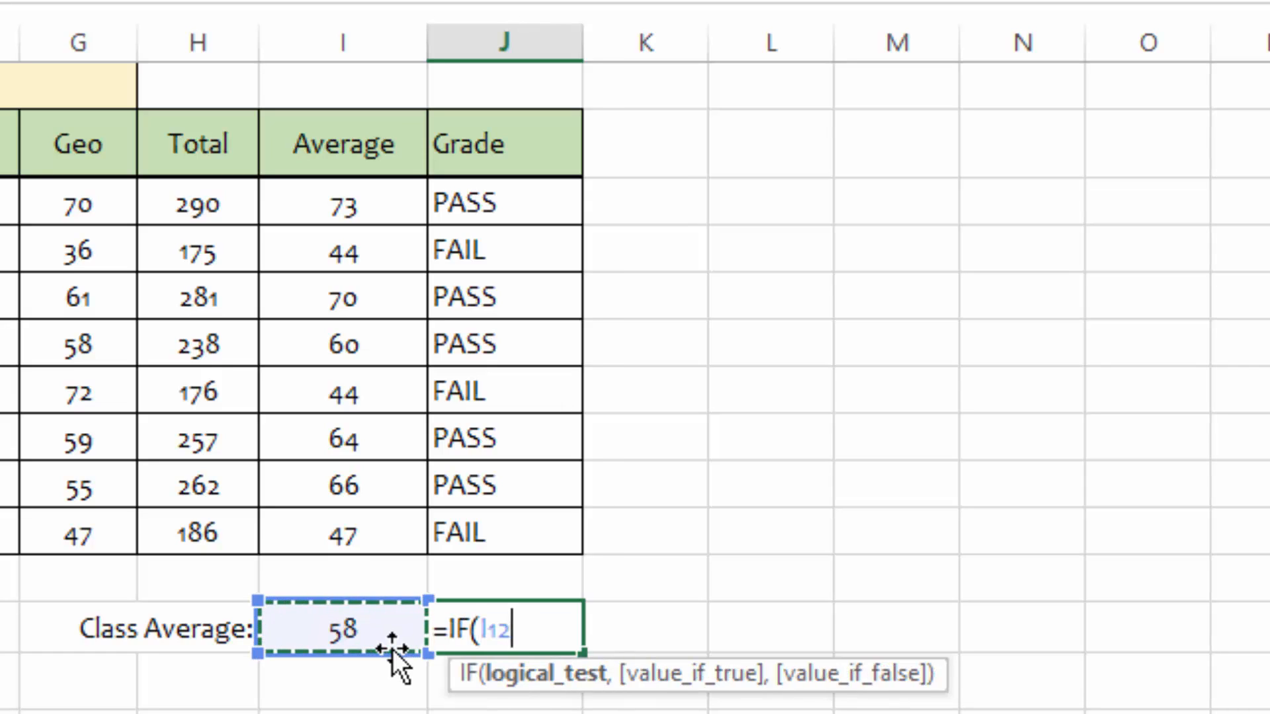
{"action": "type", "text": ">="}
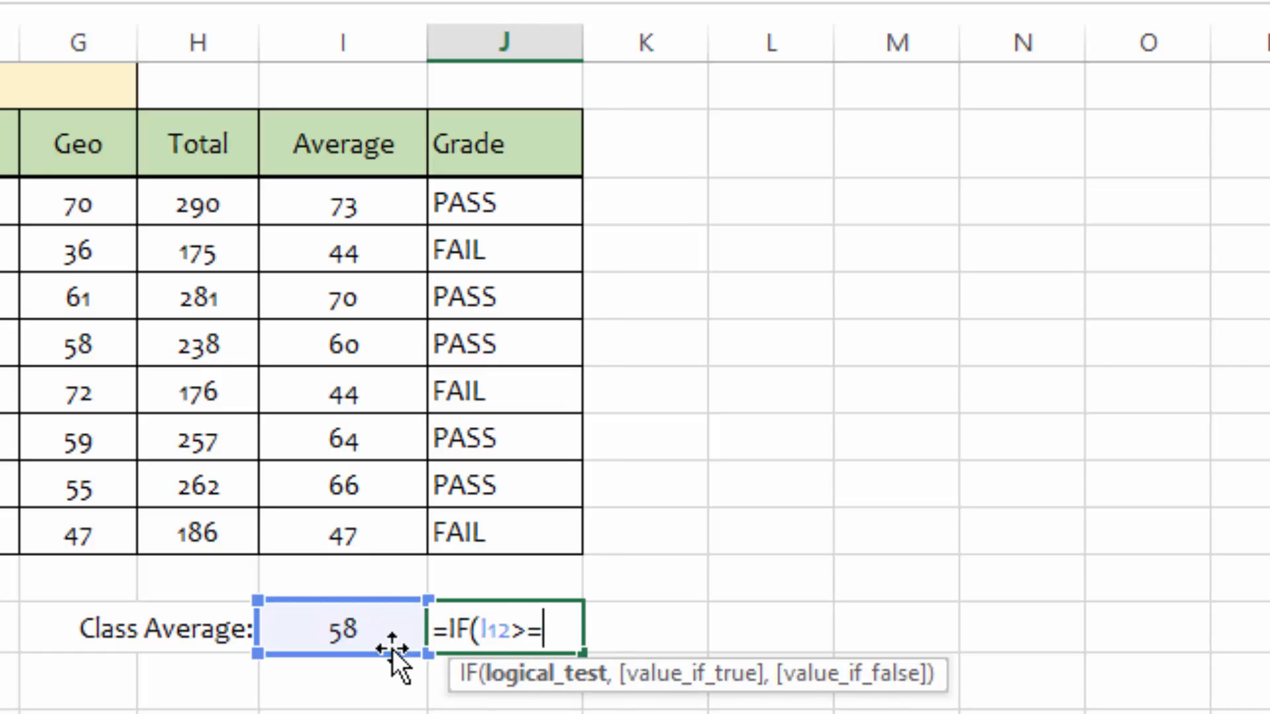
{"action": "type", "text": "50"}
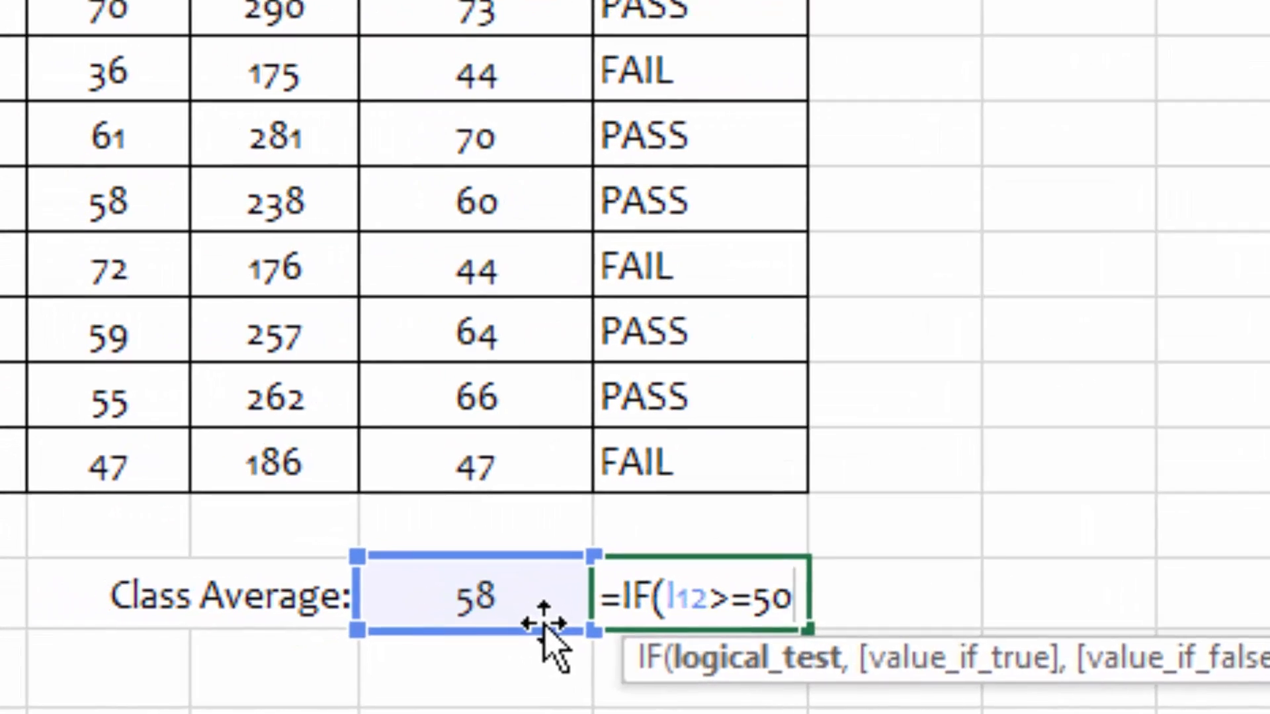
{"action": "type", "text": ",\""}
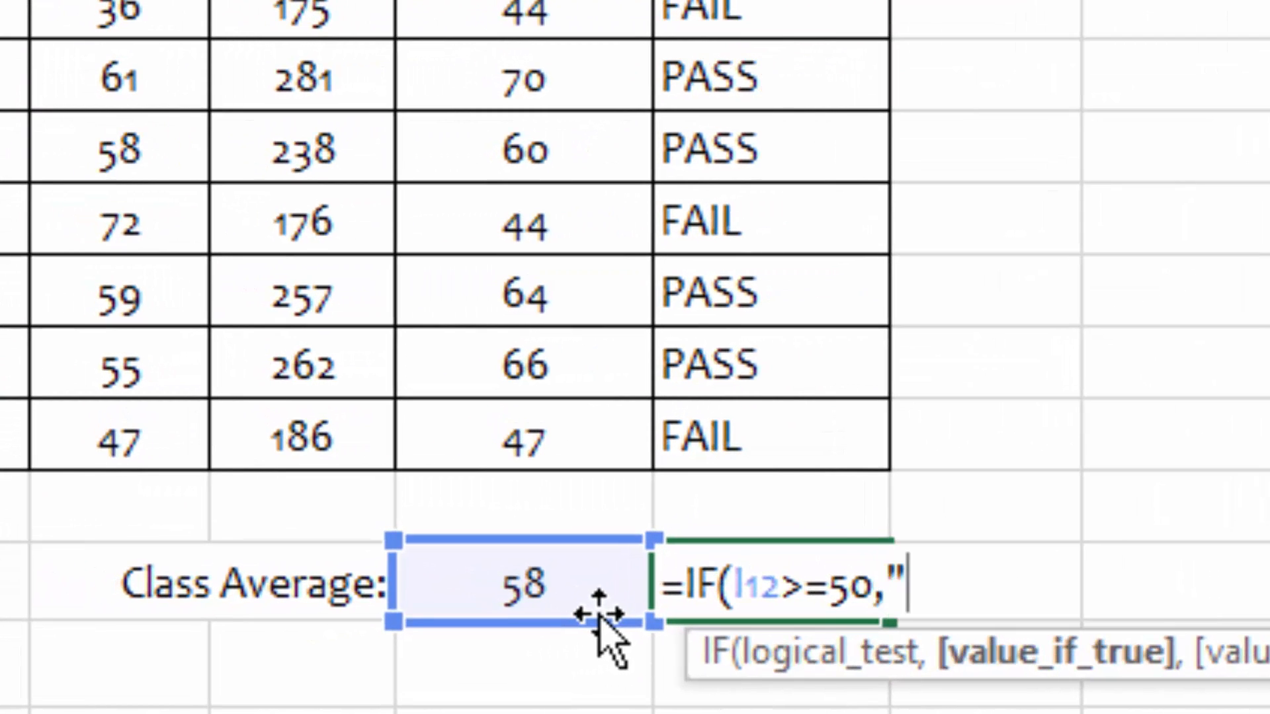
{"action": "type", "text": "PASS"}
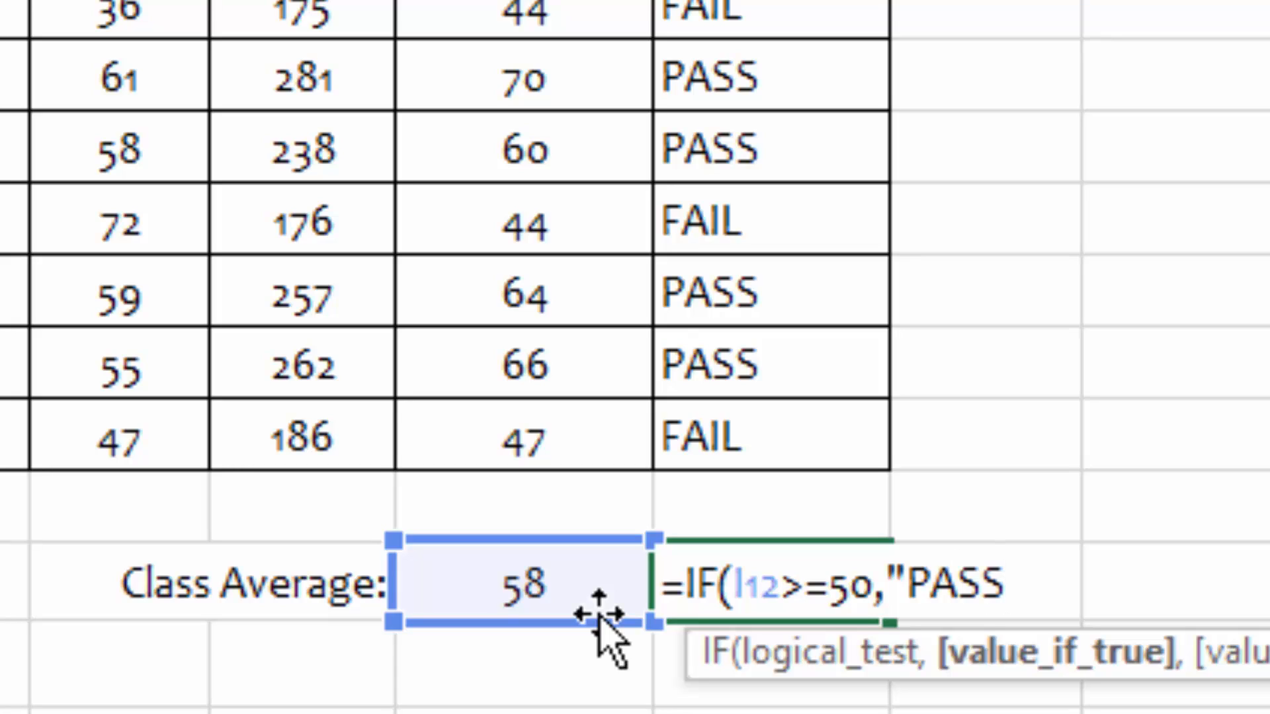
{"action": "type", "text": "\","}
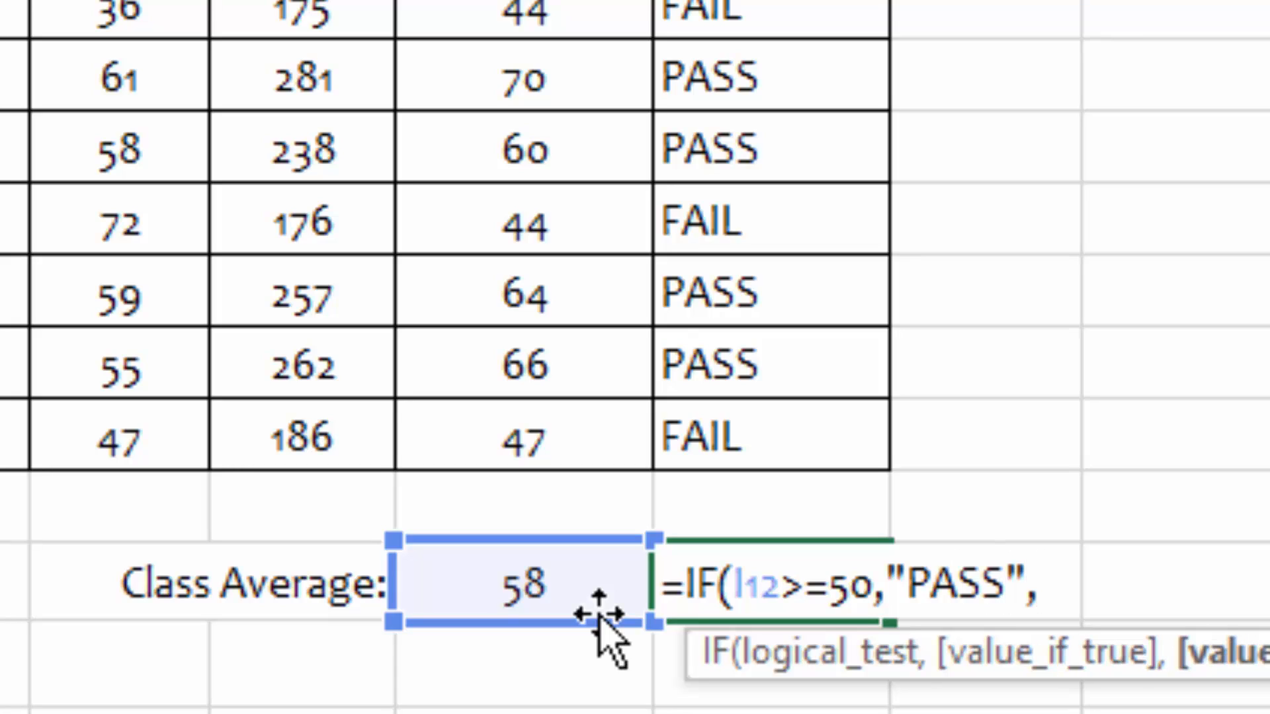
{"action": "type", "text": "\"FAIL"}
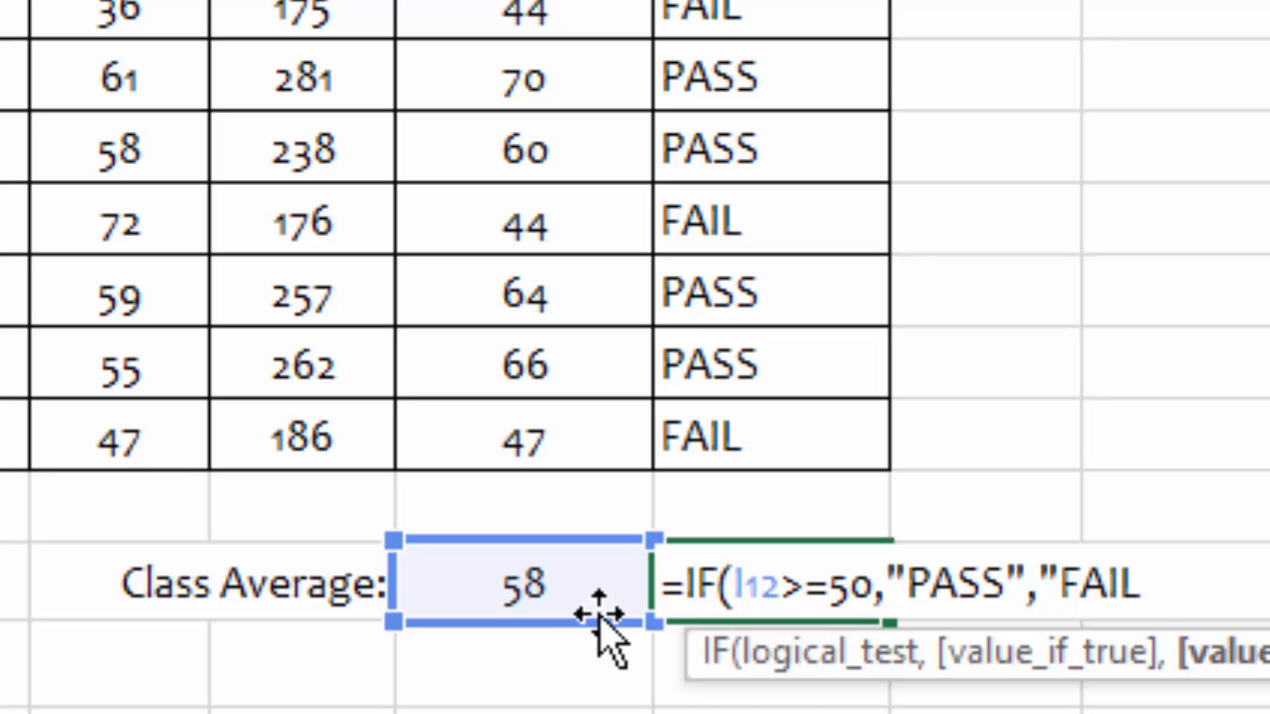
{"action": "type", "text": "\""}
{"action": "key", "text": "Return"}
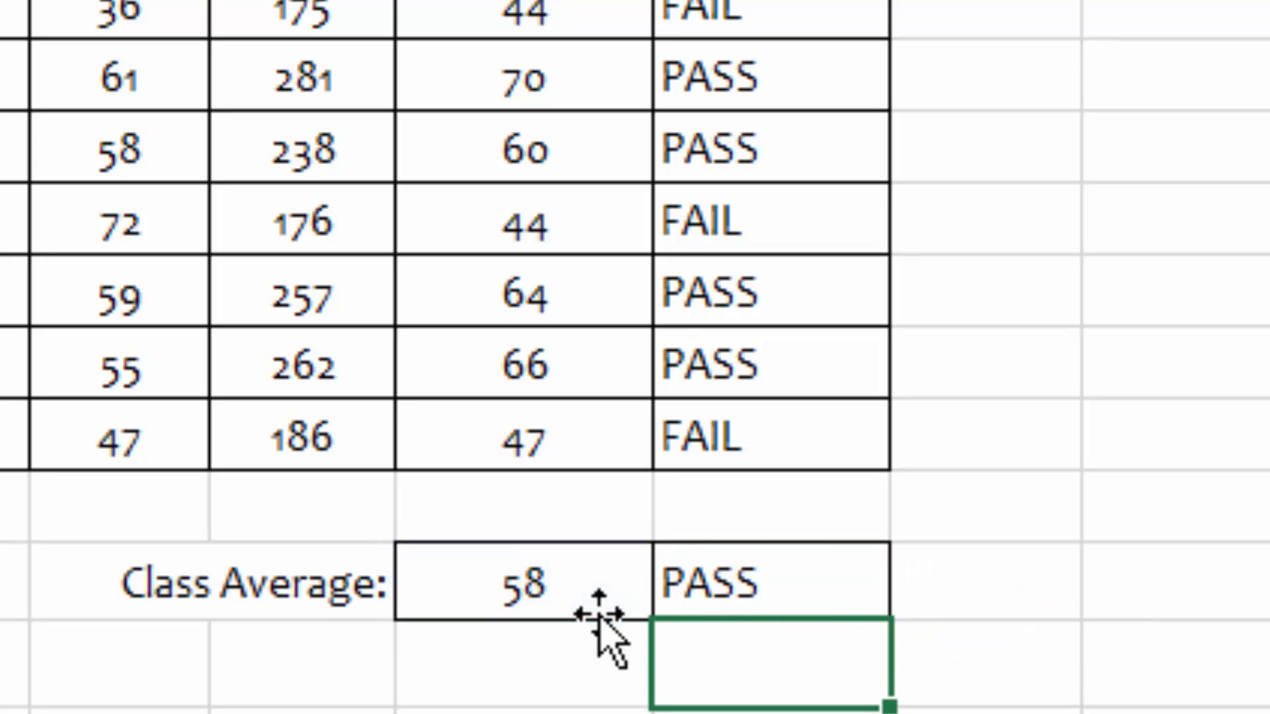
Step: Review the Class Average cell and its grade result against the grading system
{"action": "left_click", "coordinate": [681, 582]}
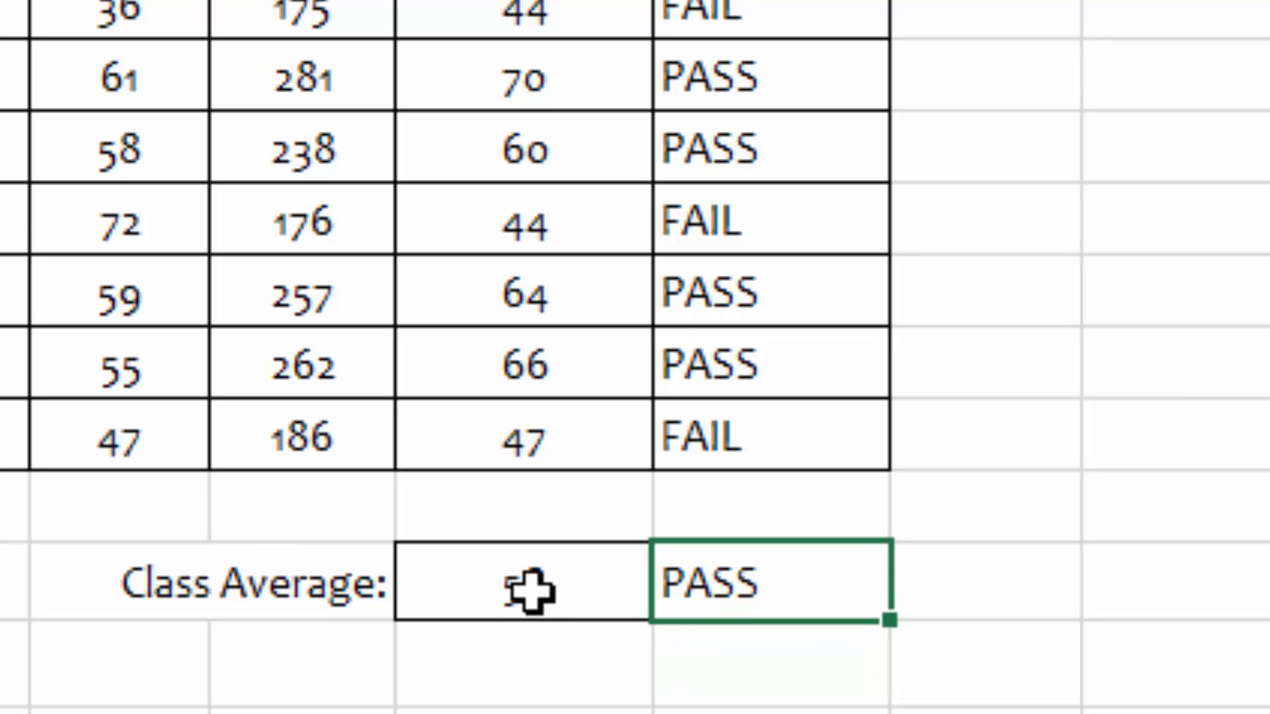
{"action": "left_click", "coordinate": [530, 591]}
{"action": "left_click", "coordinate": [747, 583]}
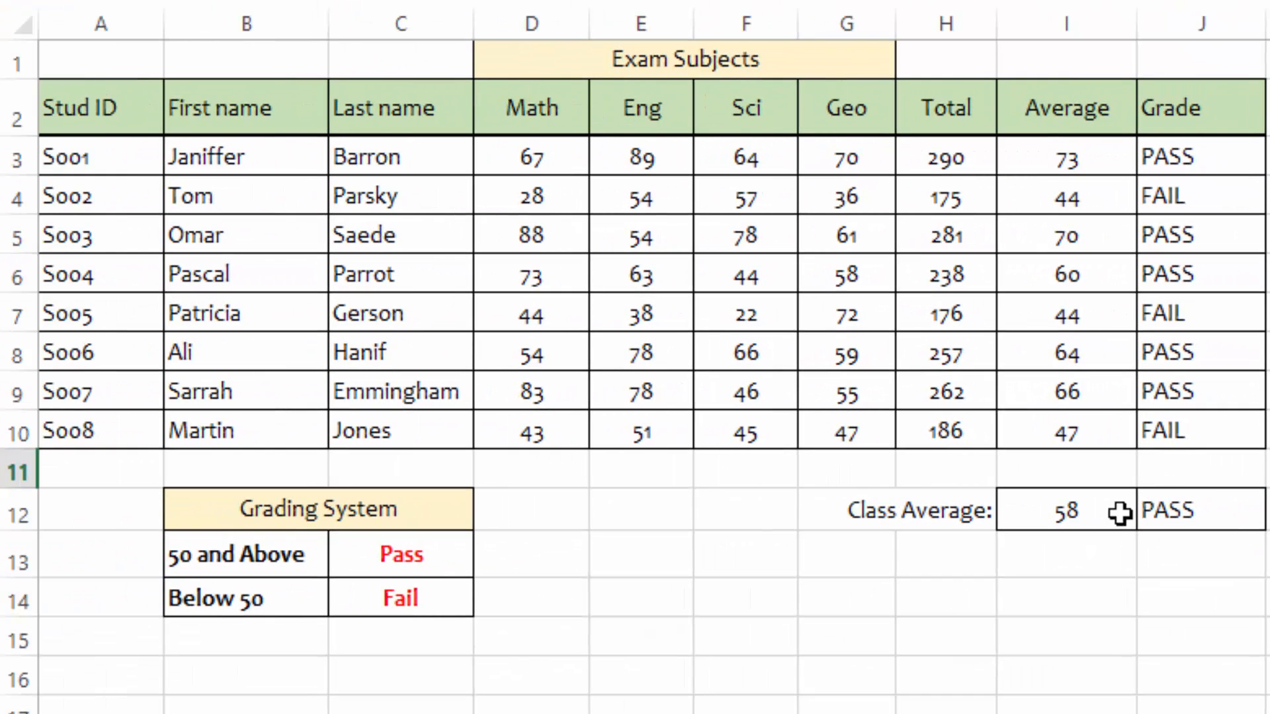
{"action": "left_click", "coordinate": [1071, 510]}
{"action": "left_click", "coordinate": [1191, 511]}
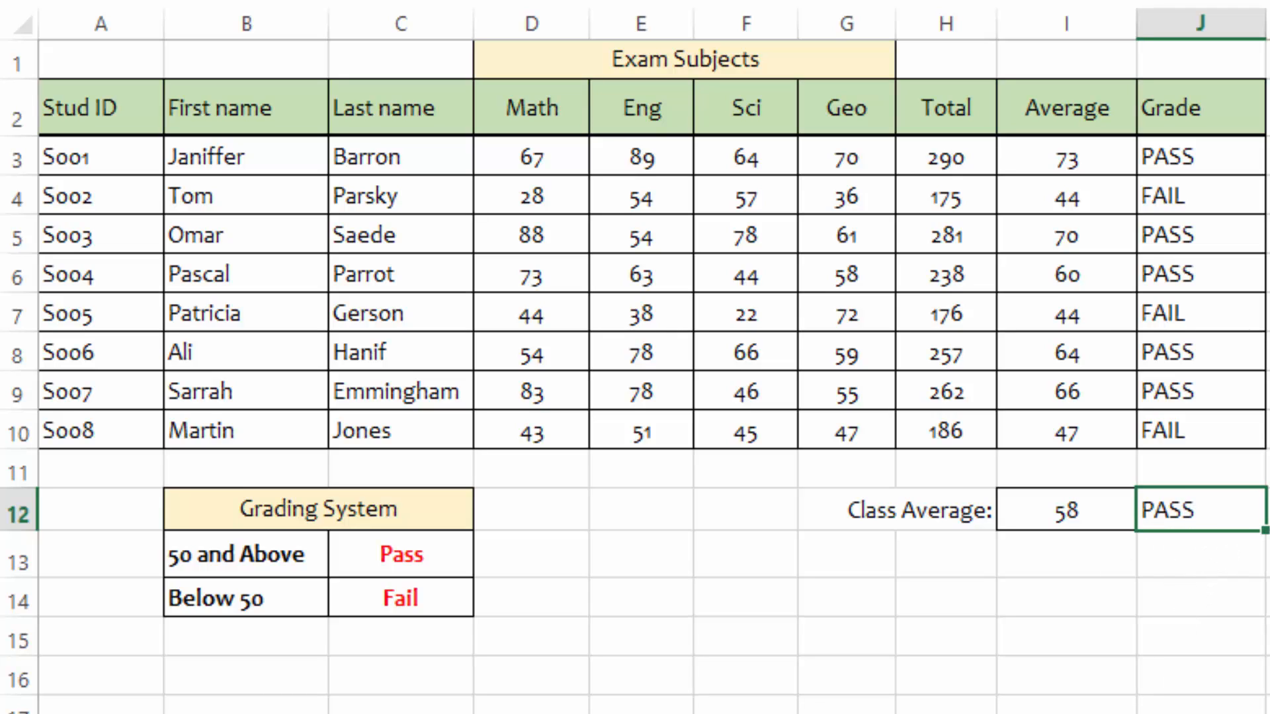
{"action": "left_click", "coordinate": [1066, 636]}
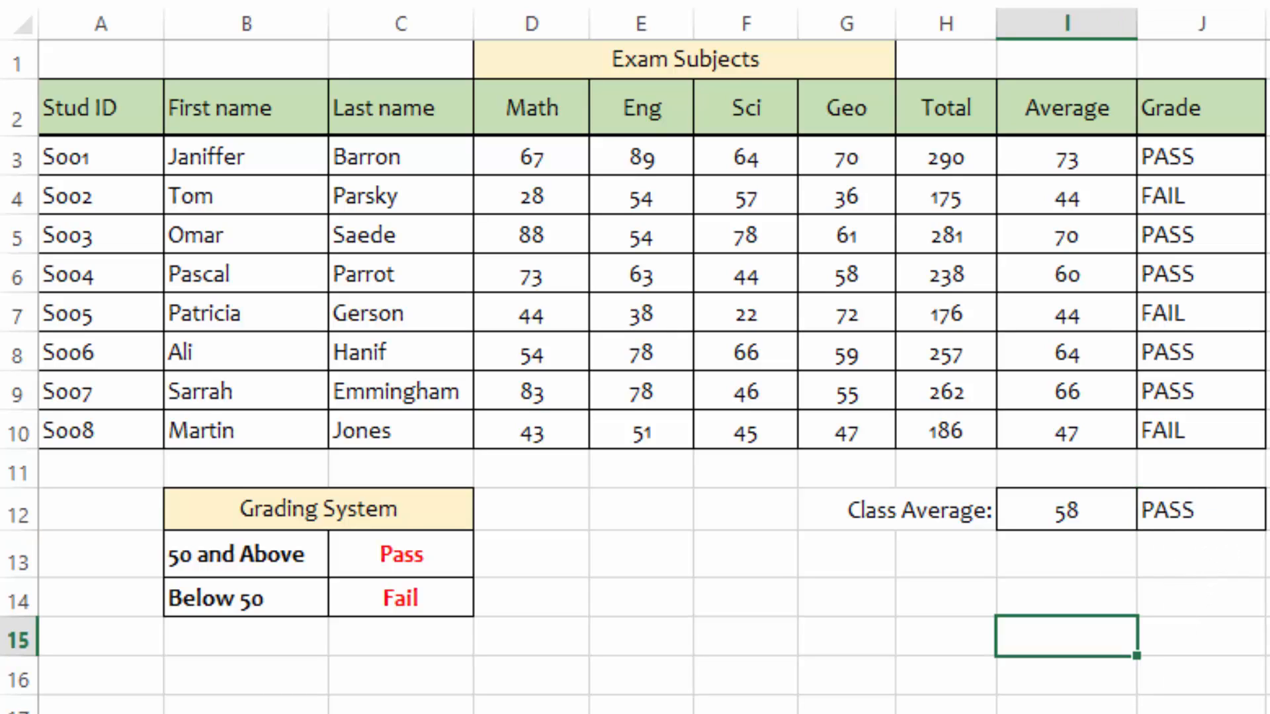